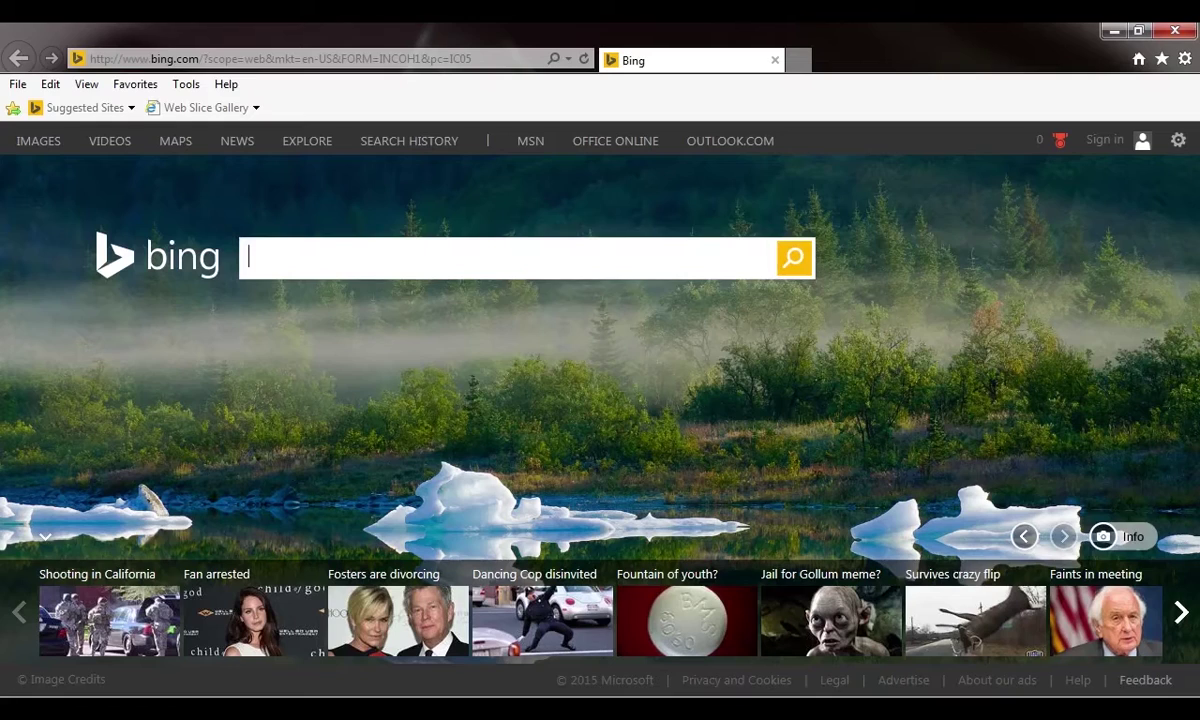
left_click(423, 64)
type("www.virtualbox.org/")
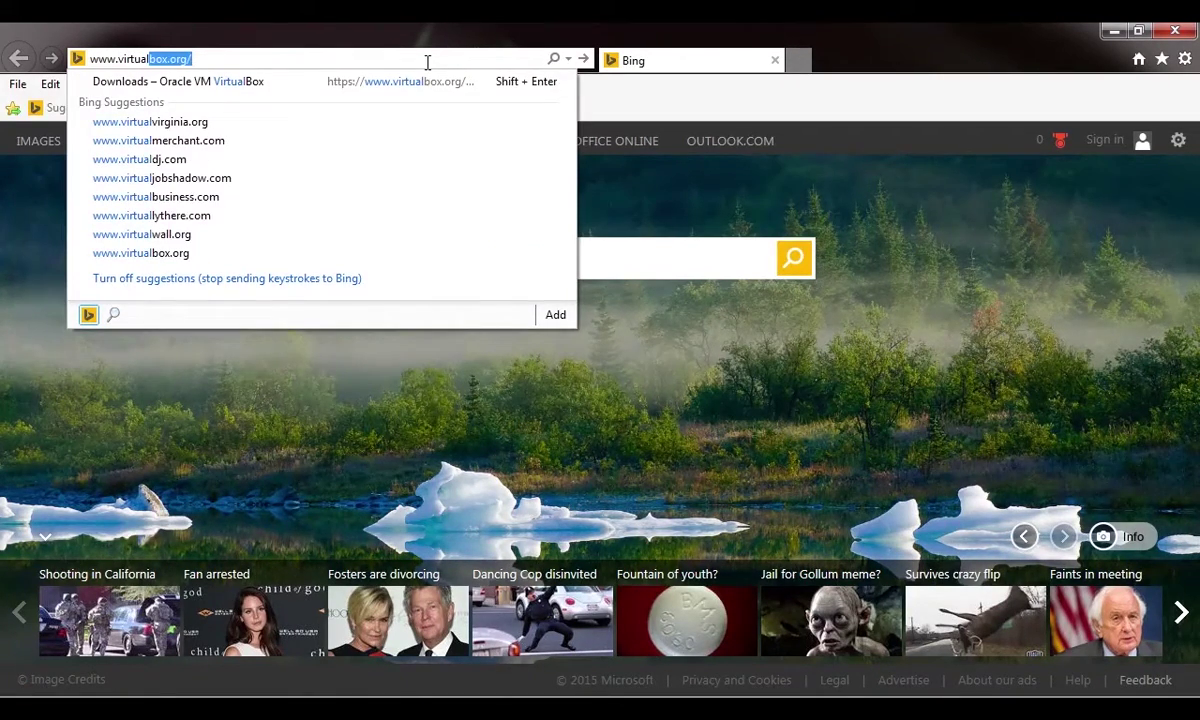
key("Right")
key("Return")
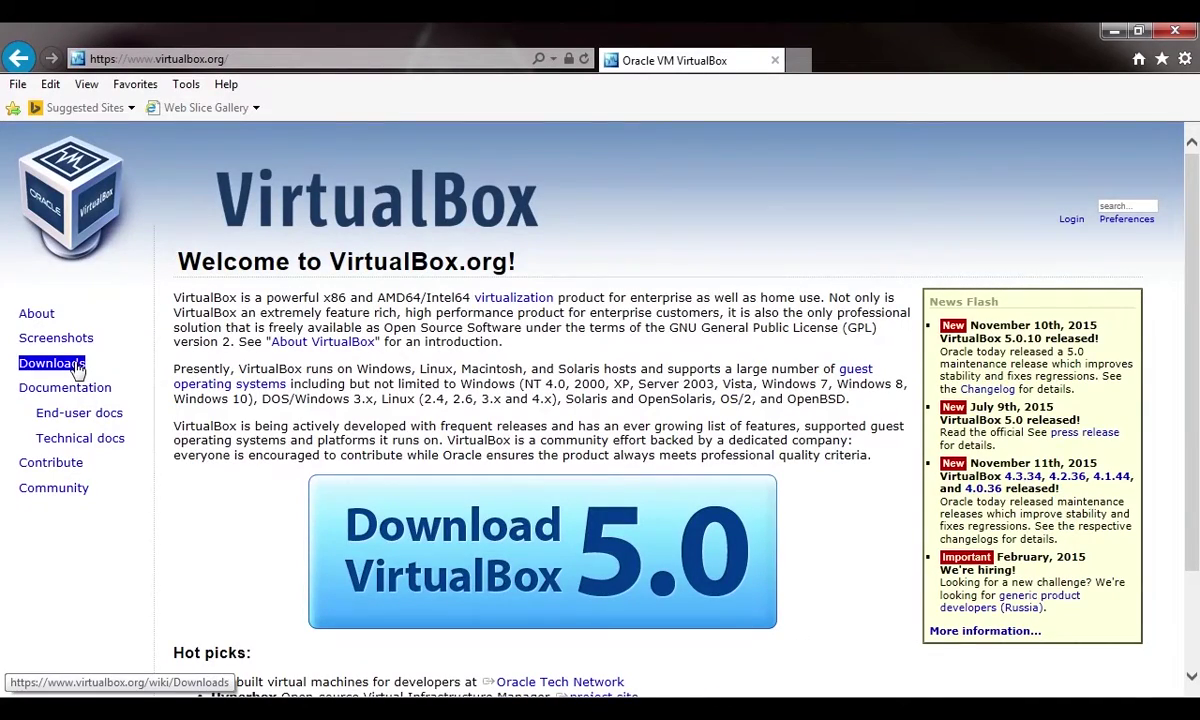
left_click(79, 366)
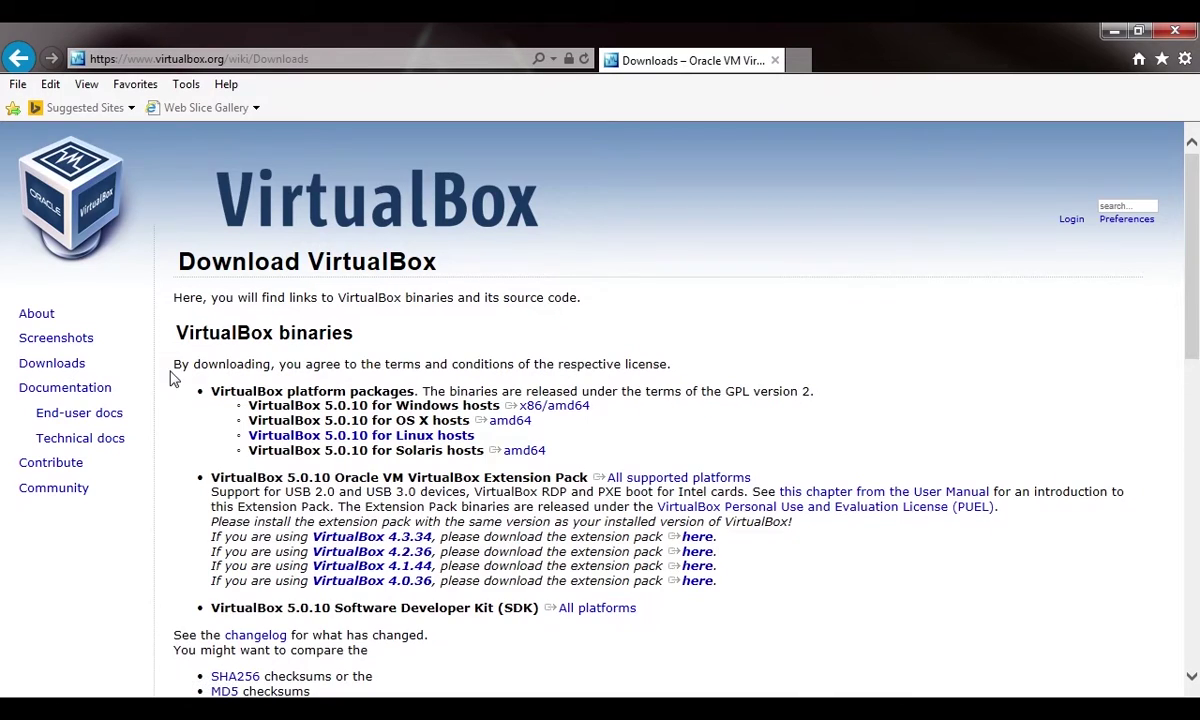
scroll(172, 378, "down", 2)
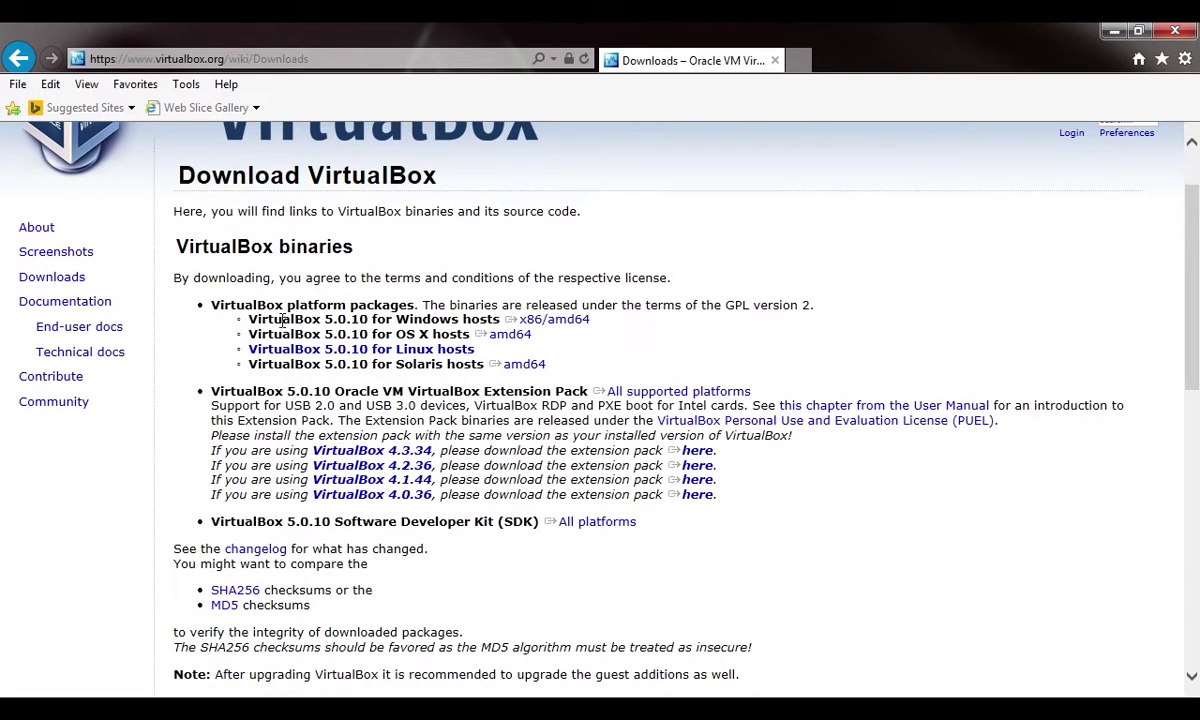
Save the VirtualBox 5.0.10 x86/amd64 installer for Windows hosts and show the downloads list
left_click_drag(249, 320, 371, 320)
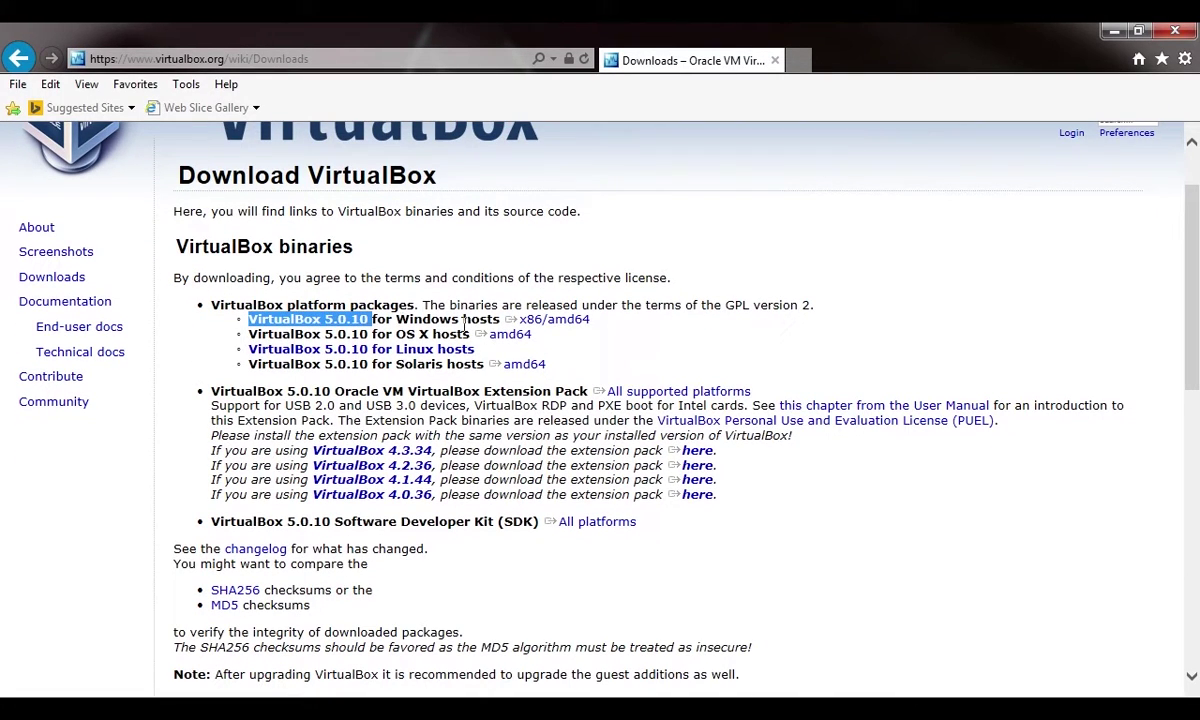
left_click(355, 318)
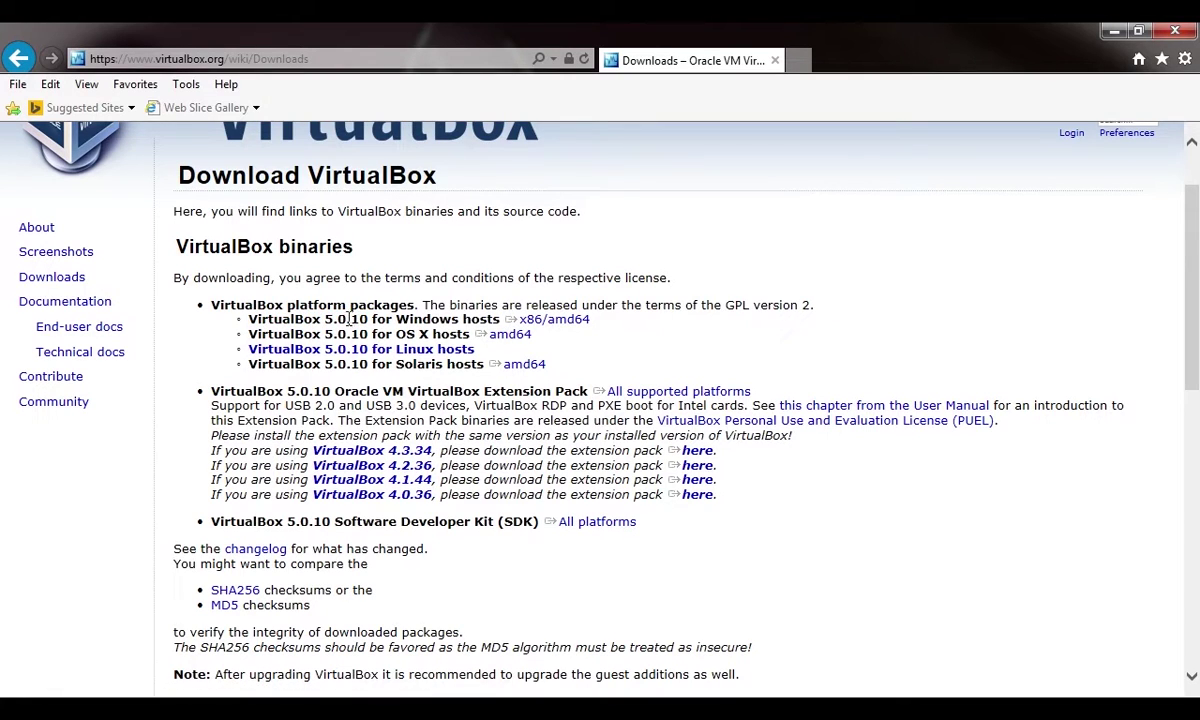
left_click_drag(249, 320, 366, 320)
left_click(343, 318)
left_click(545, 320)
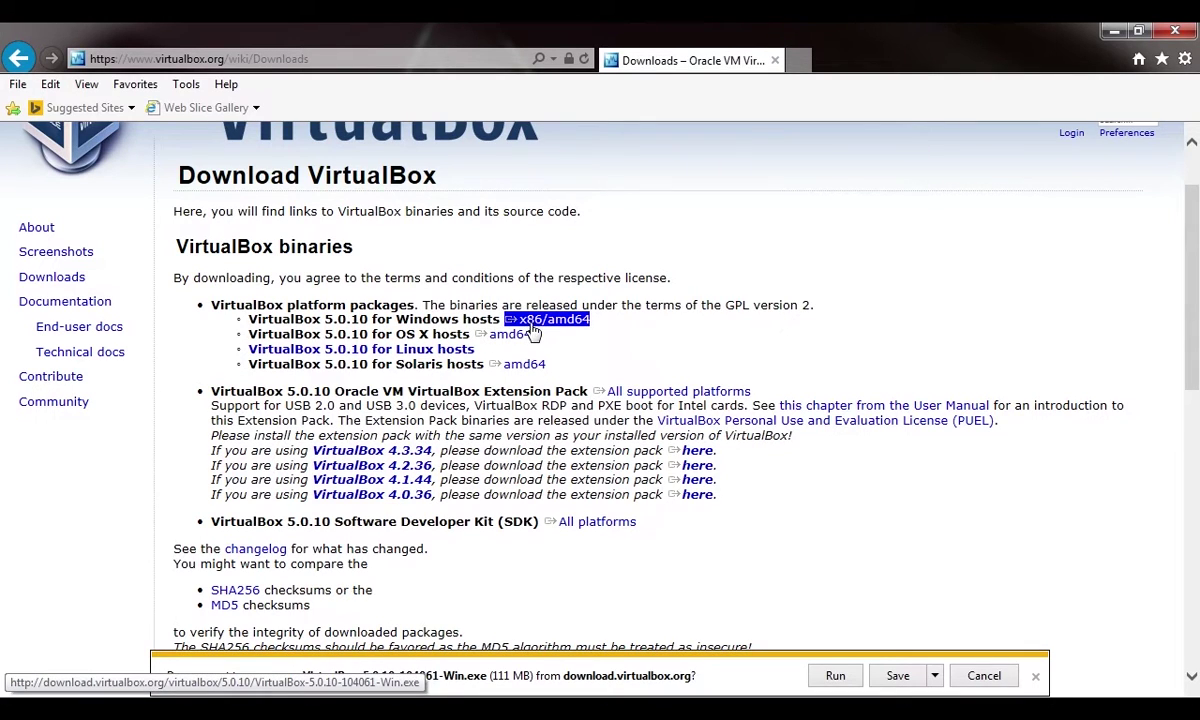
left_click(936, 679)
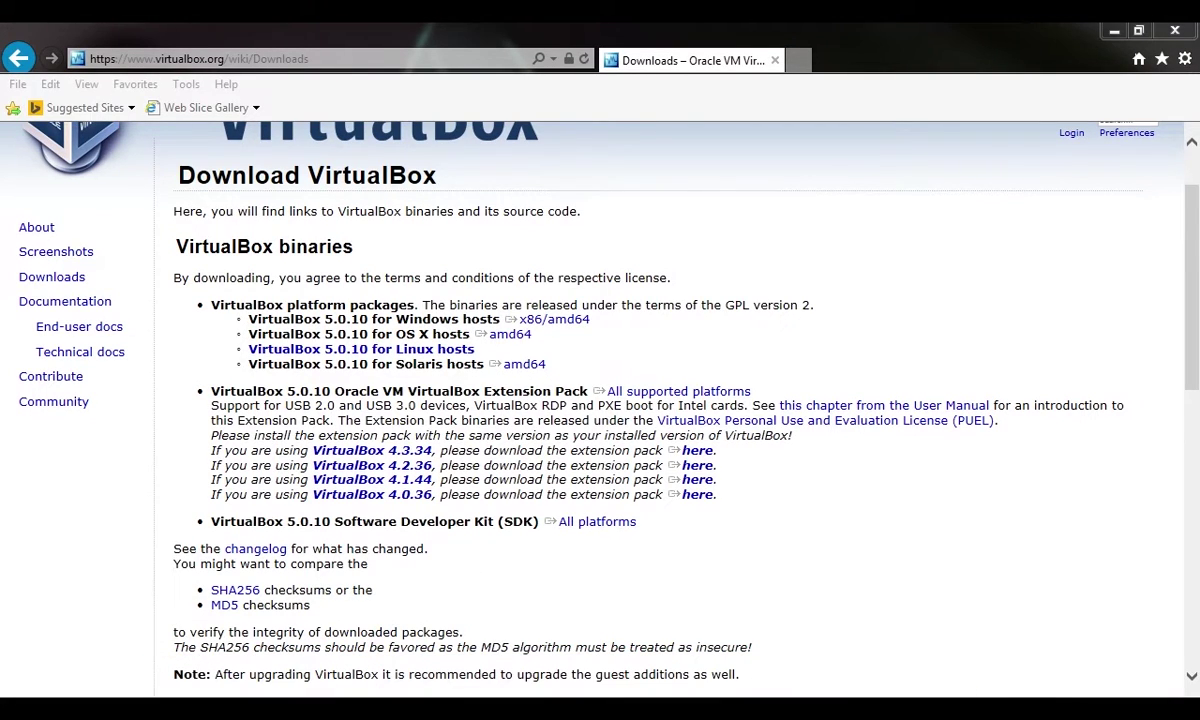
left_click_drag(90, 220, 390, 172)
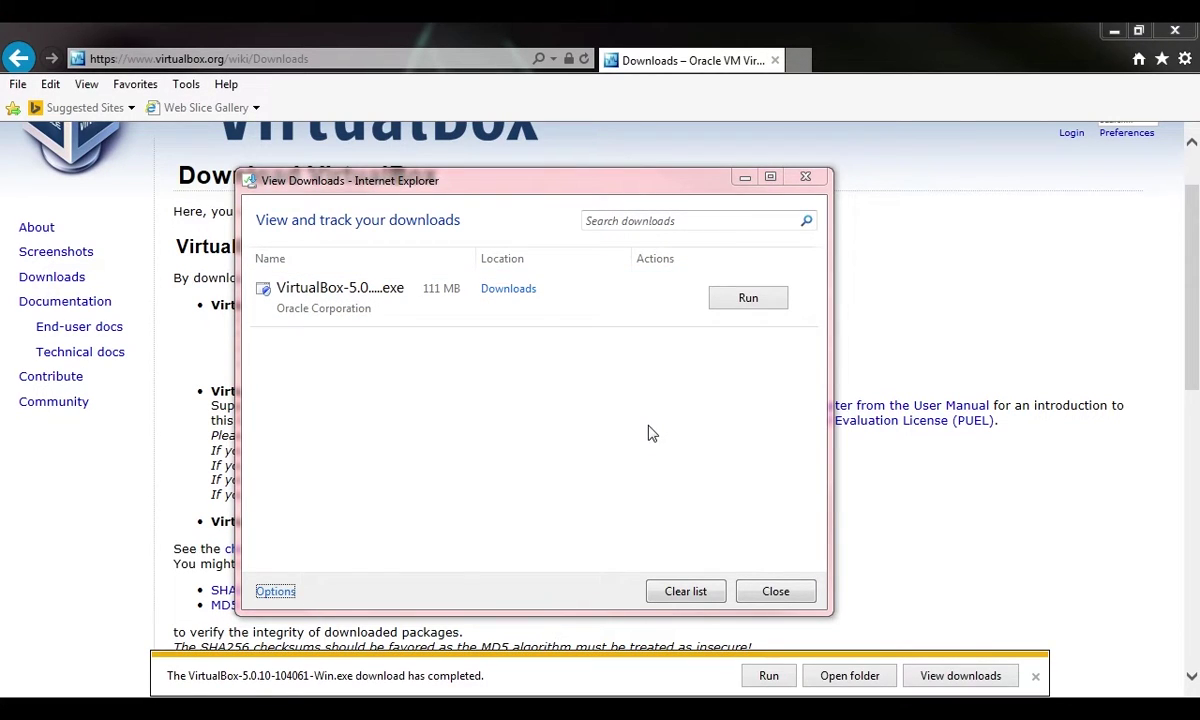
Run the VirtualBox installer, keeping default features but no Quick Launch shortcut
left_click(750, 300)
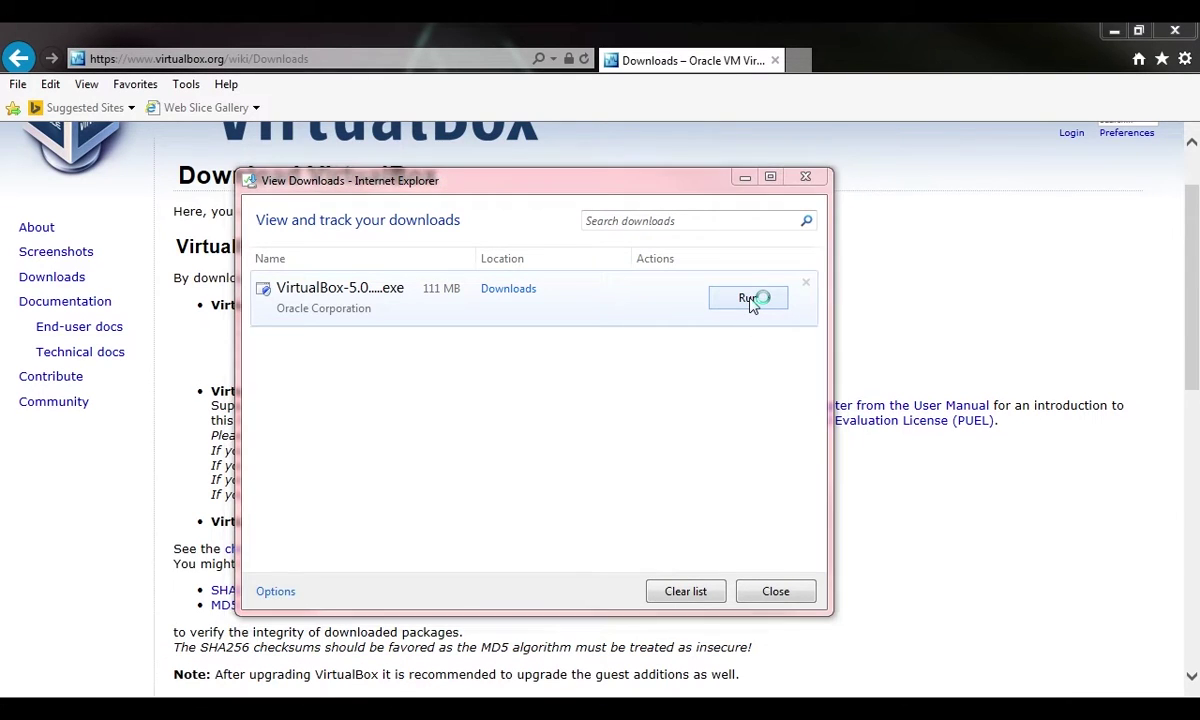
left_click_drag(93, 285, 731, 214)
left_click(775, 534)
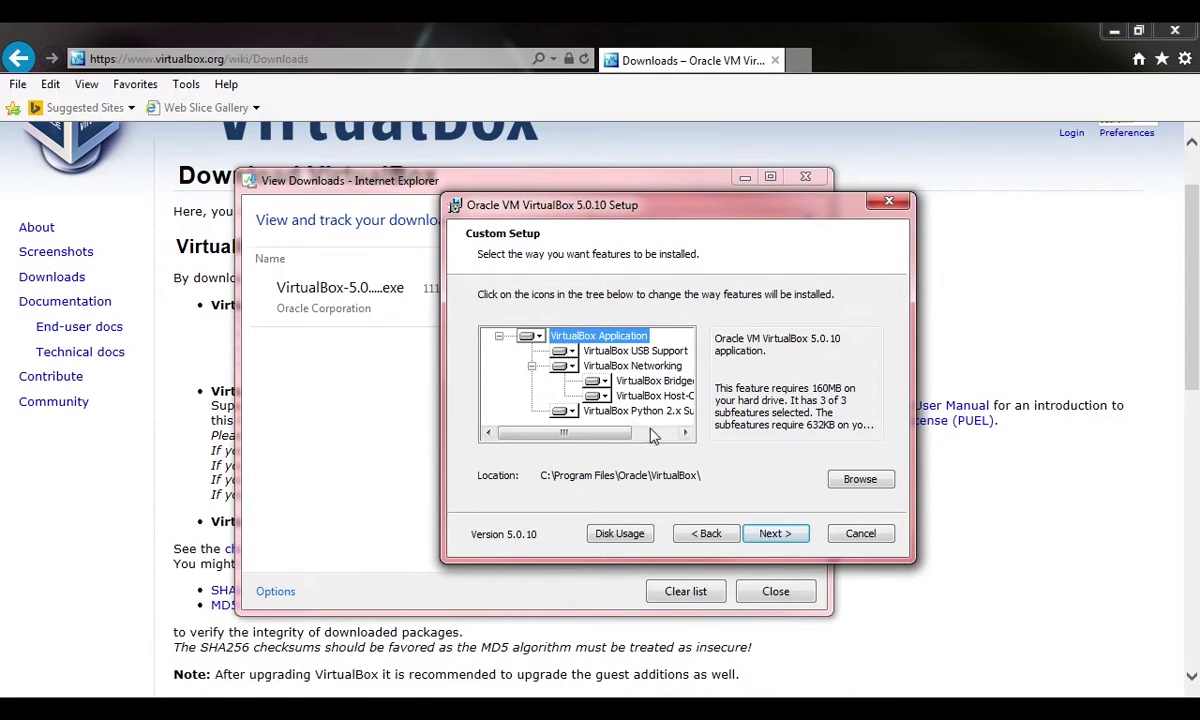
left_click_drag(585, 432, 613, 433)
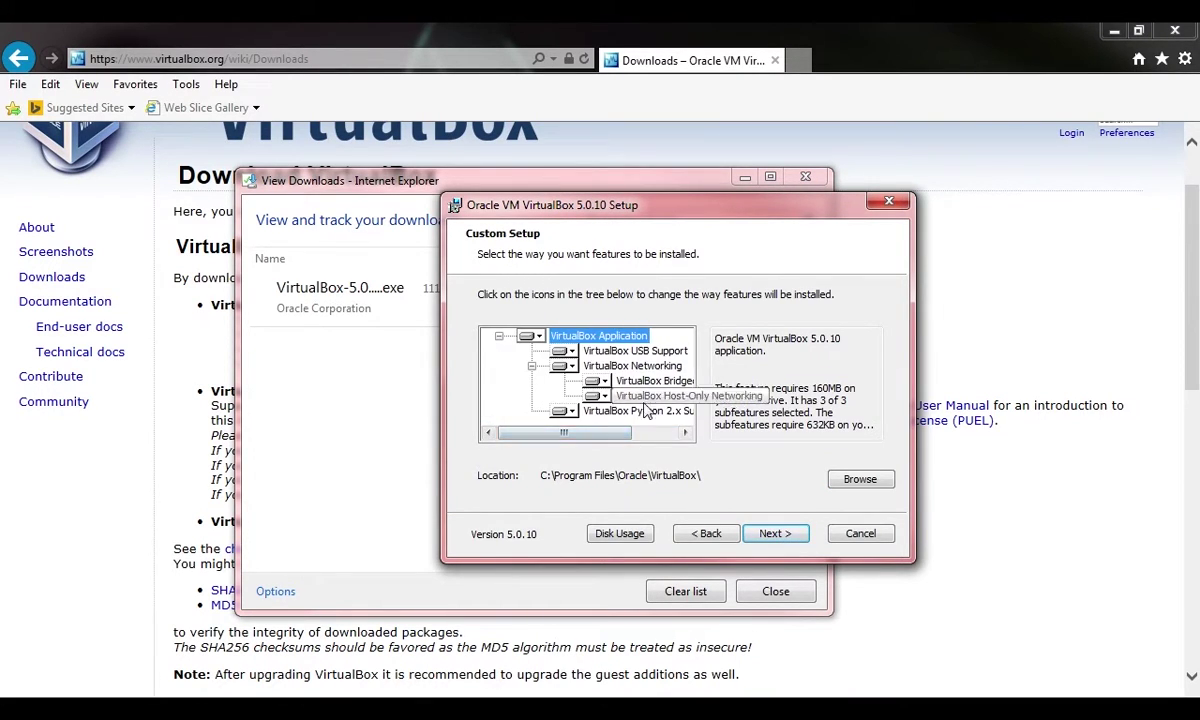
left_click(771, 533)
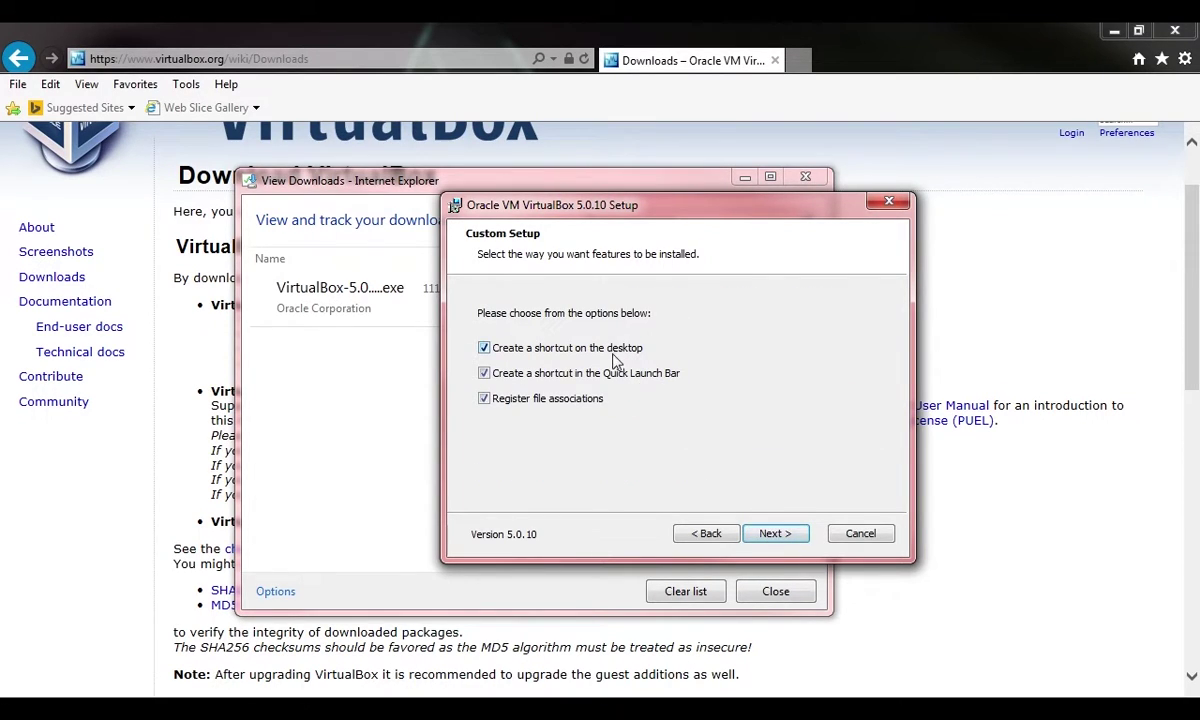
left_click(578, 378)
Accept the network reset, install, always trusting Oracle driver software, and finish setup
left_click(769, 534)
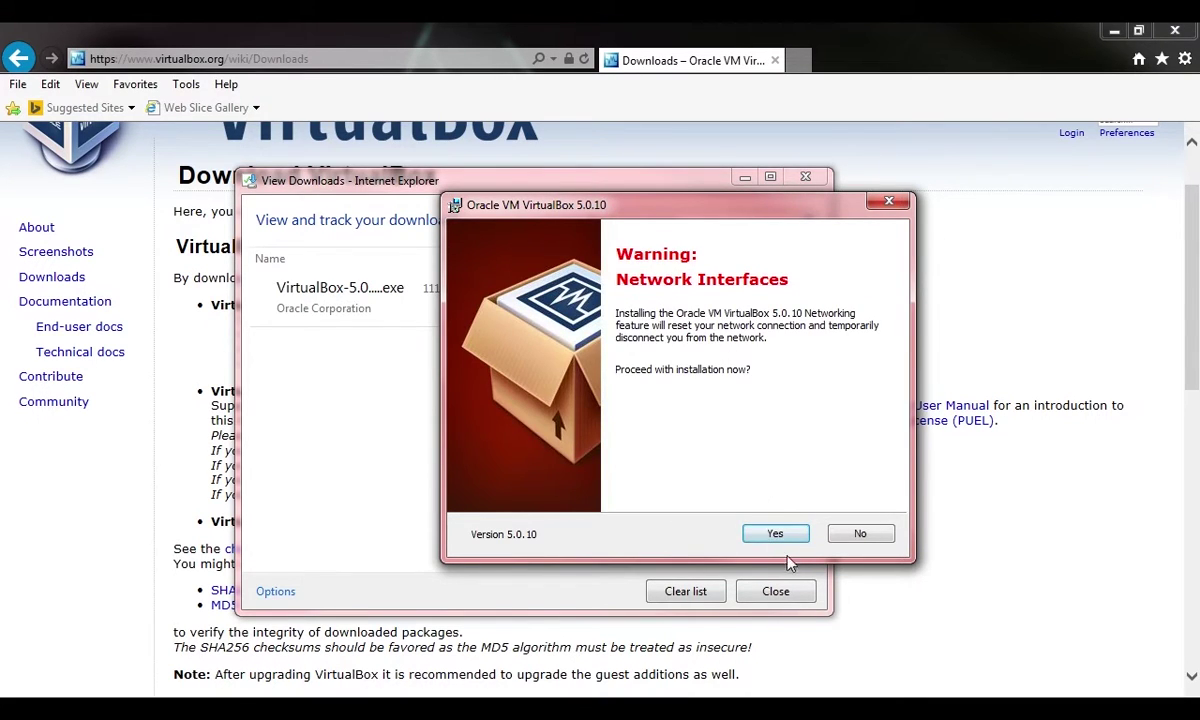
left_click(776, 535)
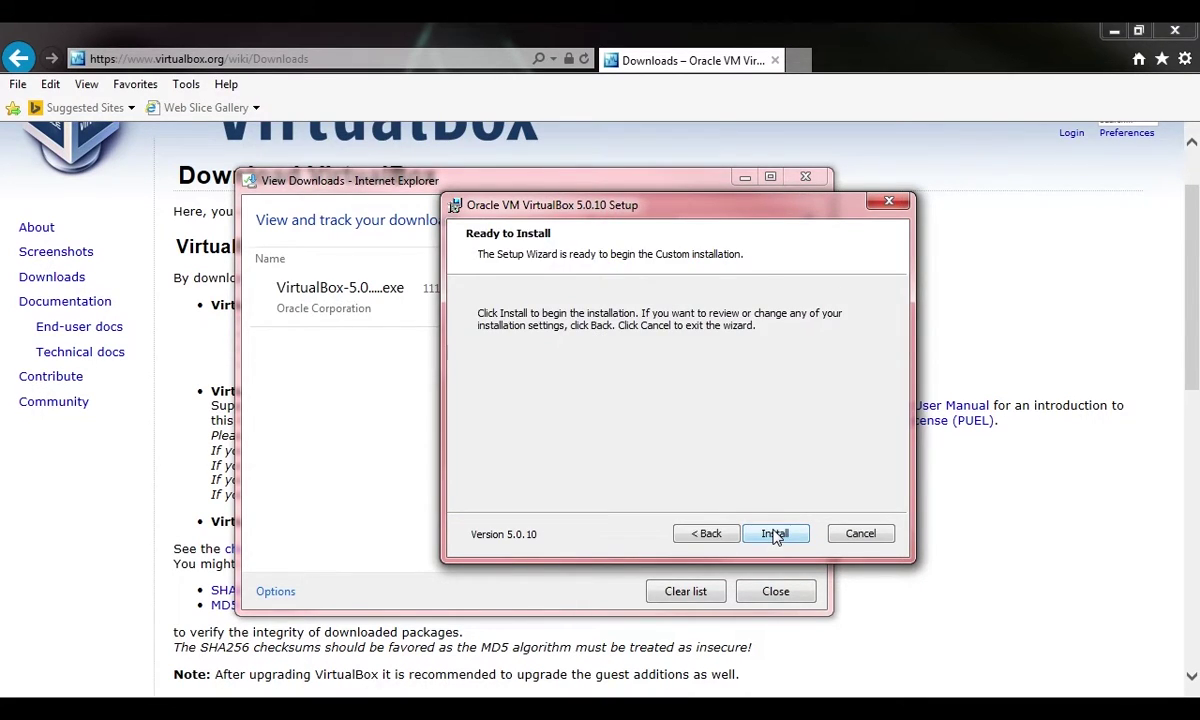
left_click(776, 534)
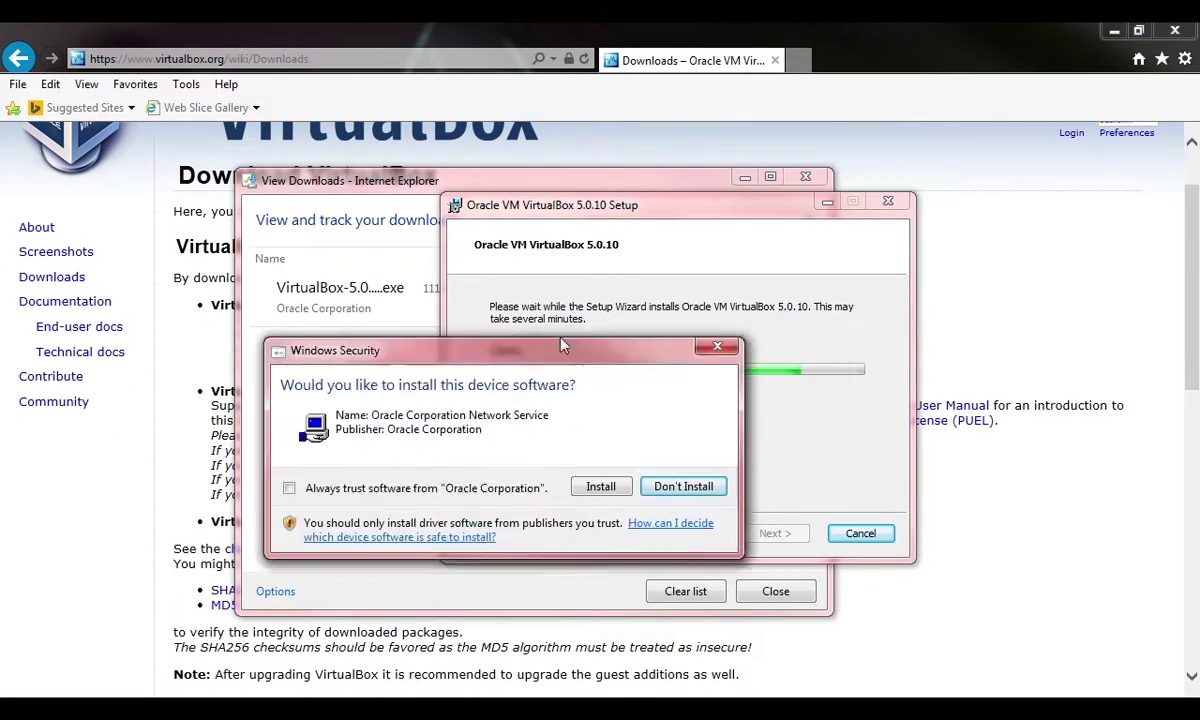
left_click(563, 482)
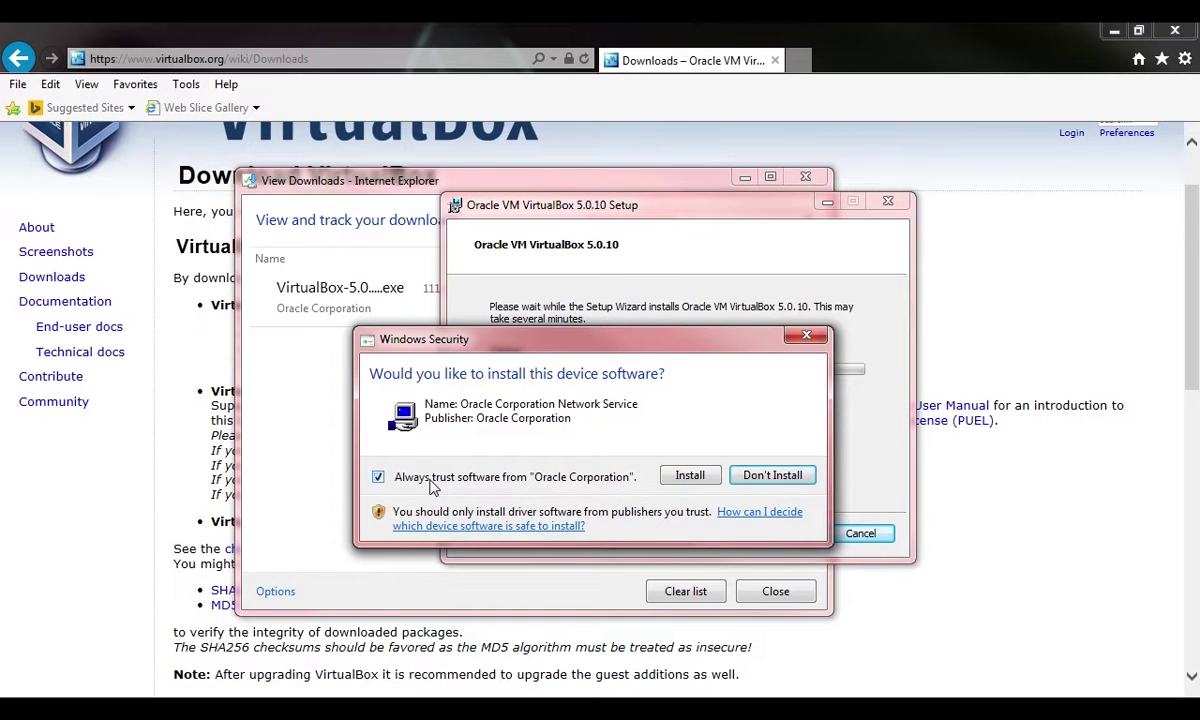
left_click(686, 476)
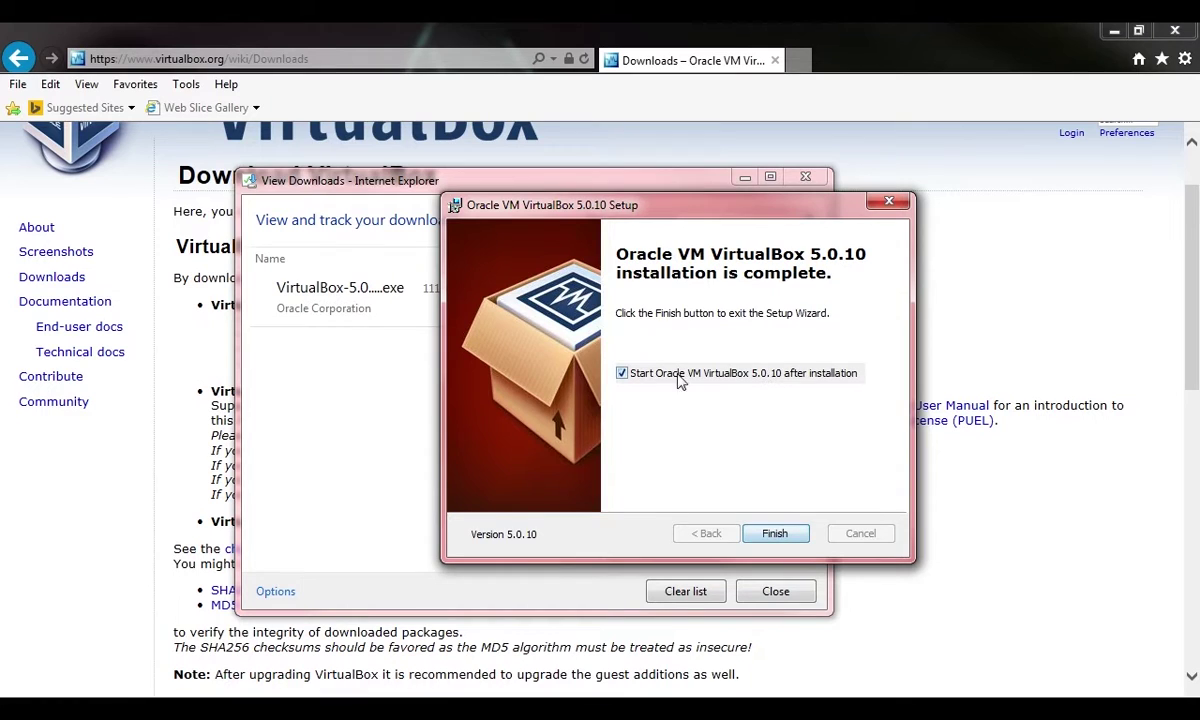
left_click(772, 537)
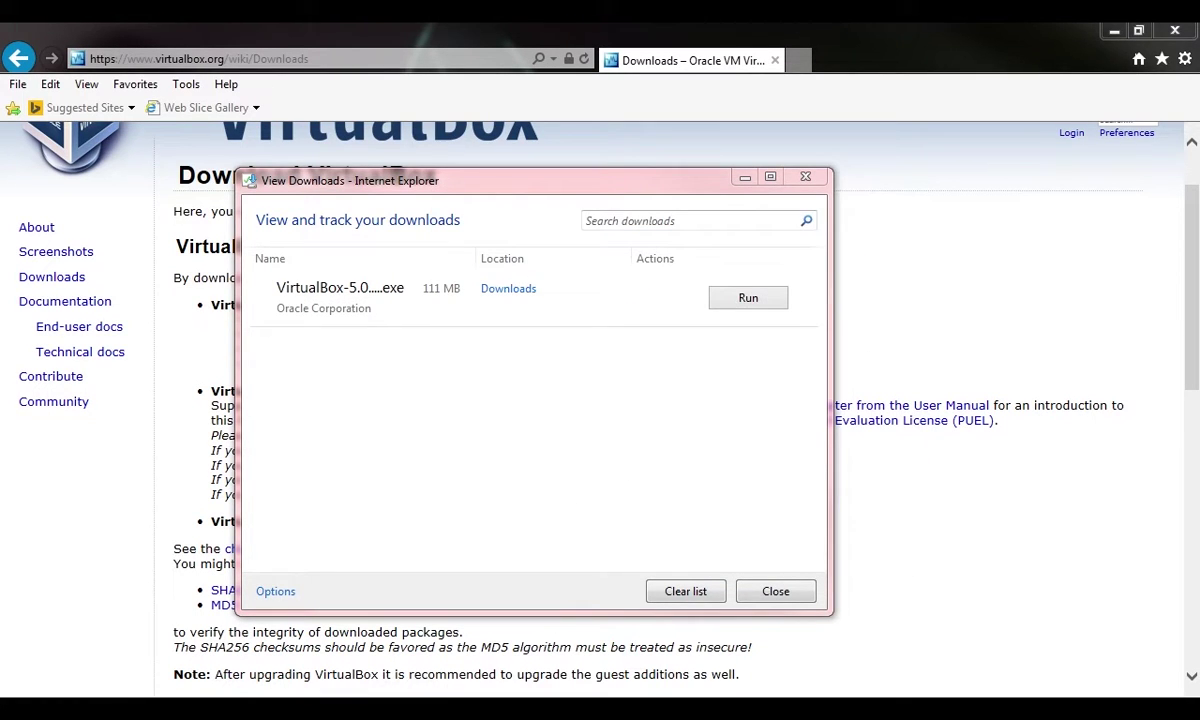
Centre the VirtualBox Manager, close Internet Explorer, and move the VirtualBox shortcut to the desktop's top-left
left_click_drag(276, 230, 686, 123)
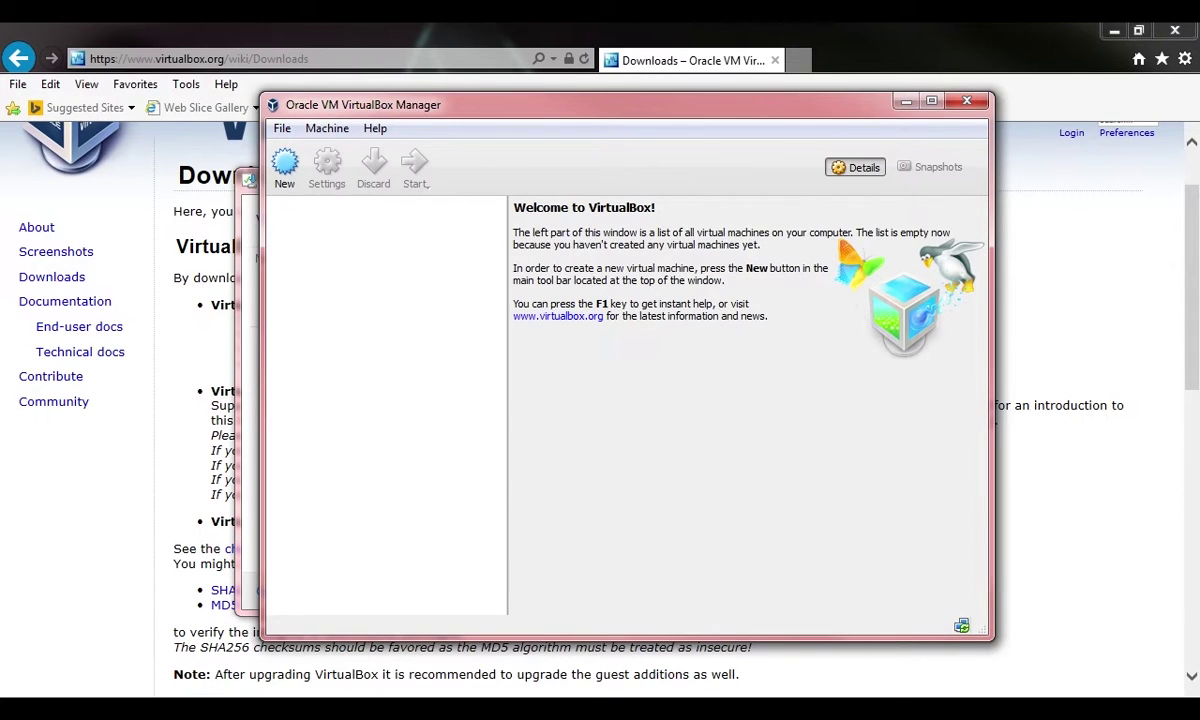
left_click(1178, 36)
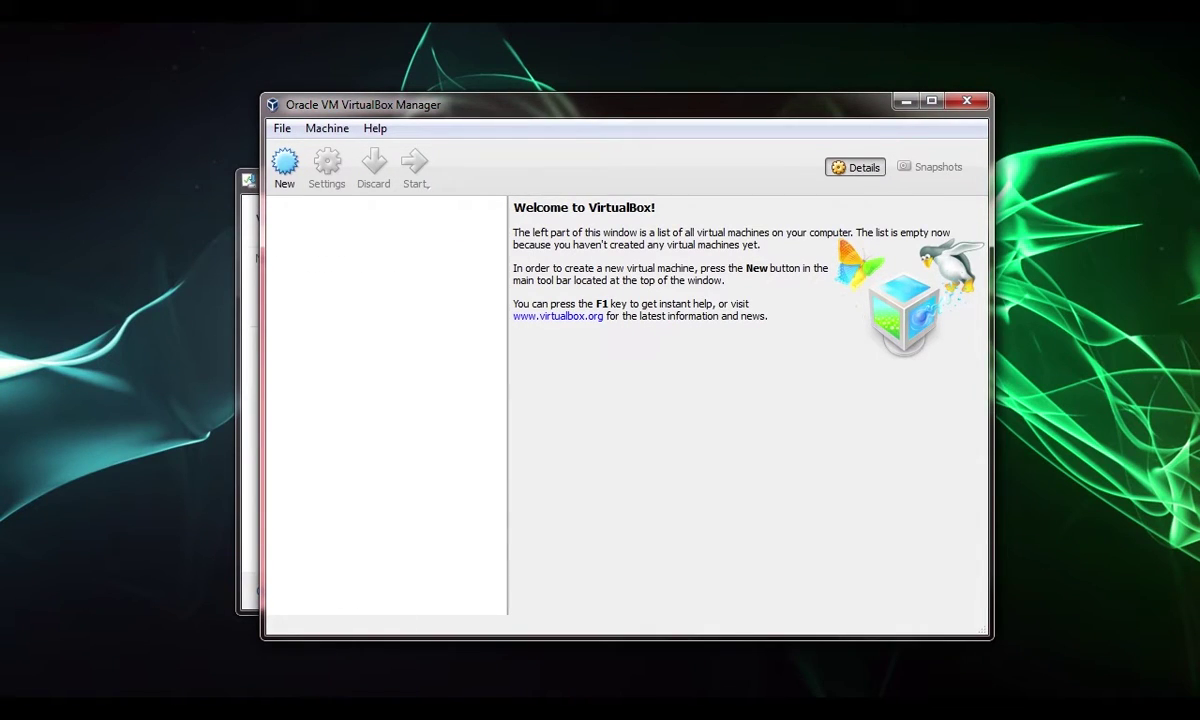
left_click_drag(79, 248, 45, 95)
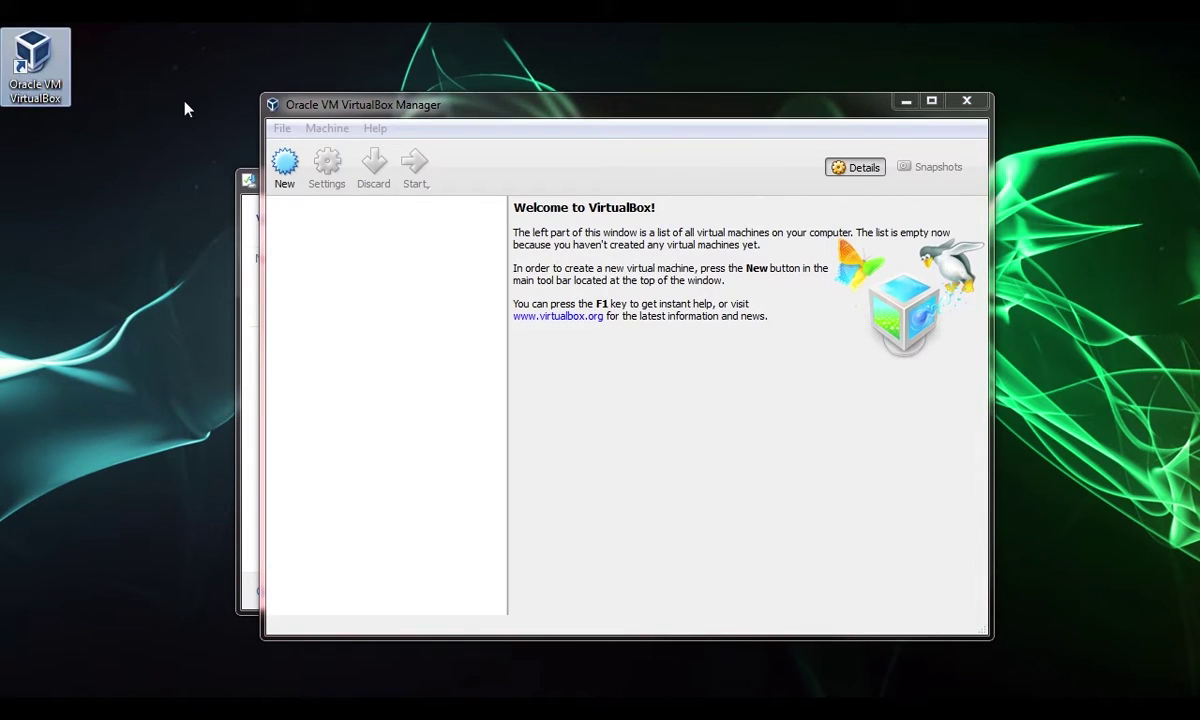
left_click(214, 148)
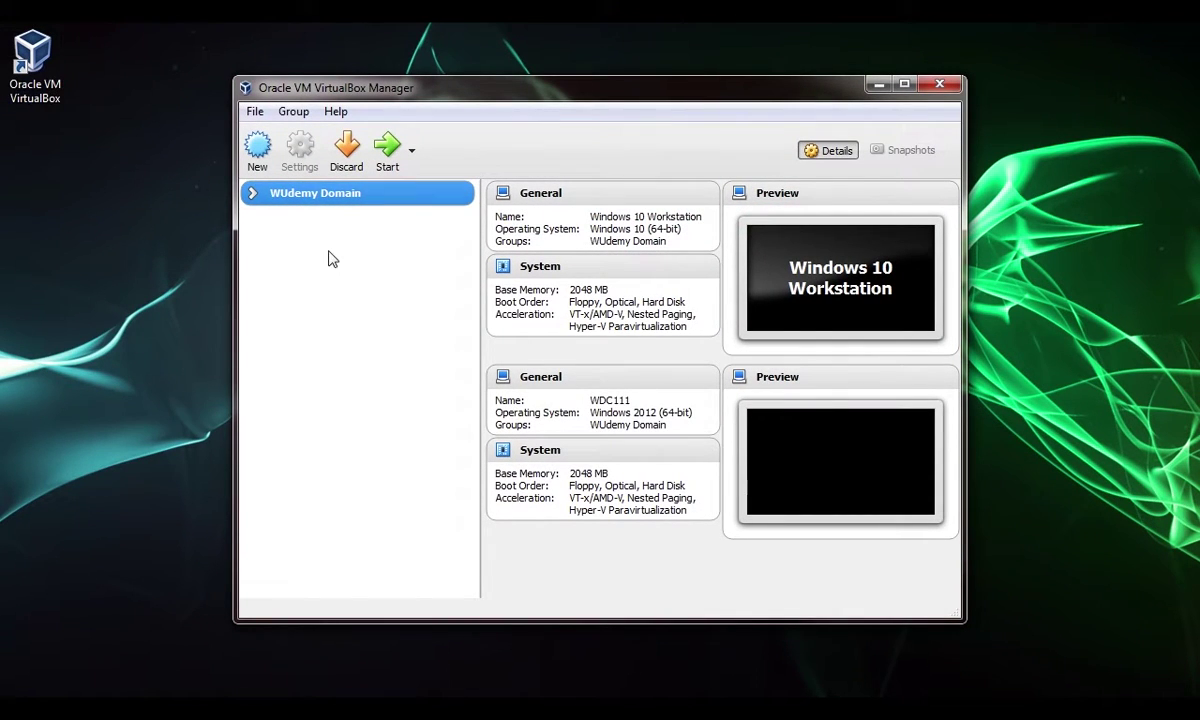
mouse_move(350, 200)
left_click(252, 196)
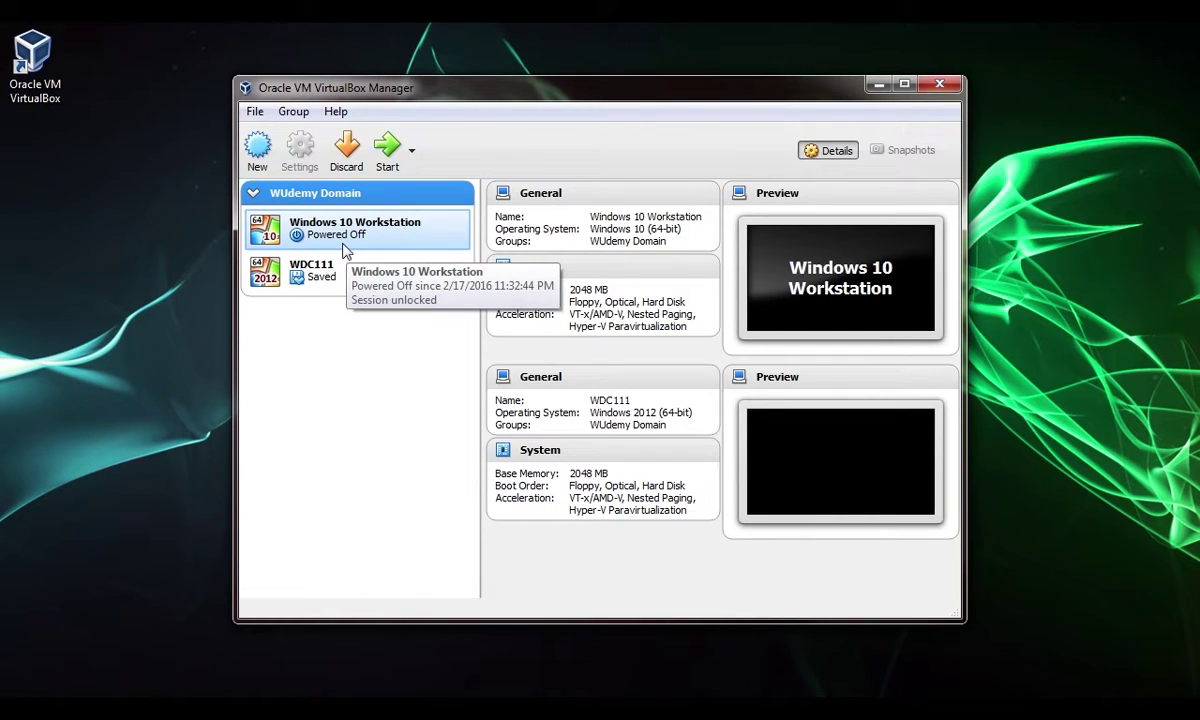
left_click(254, 196)
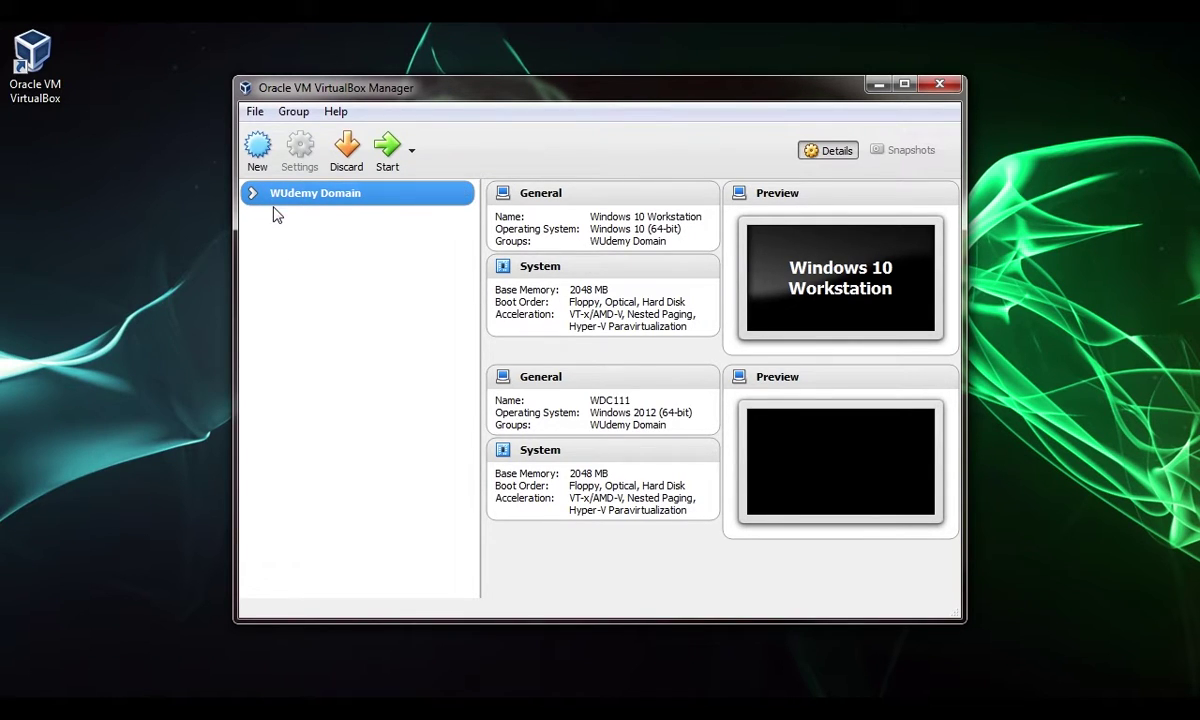
left_click(258, 150)
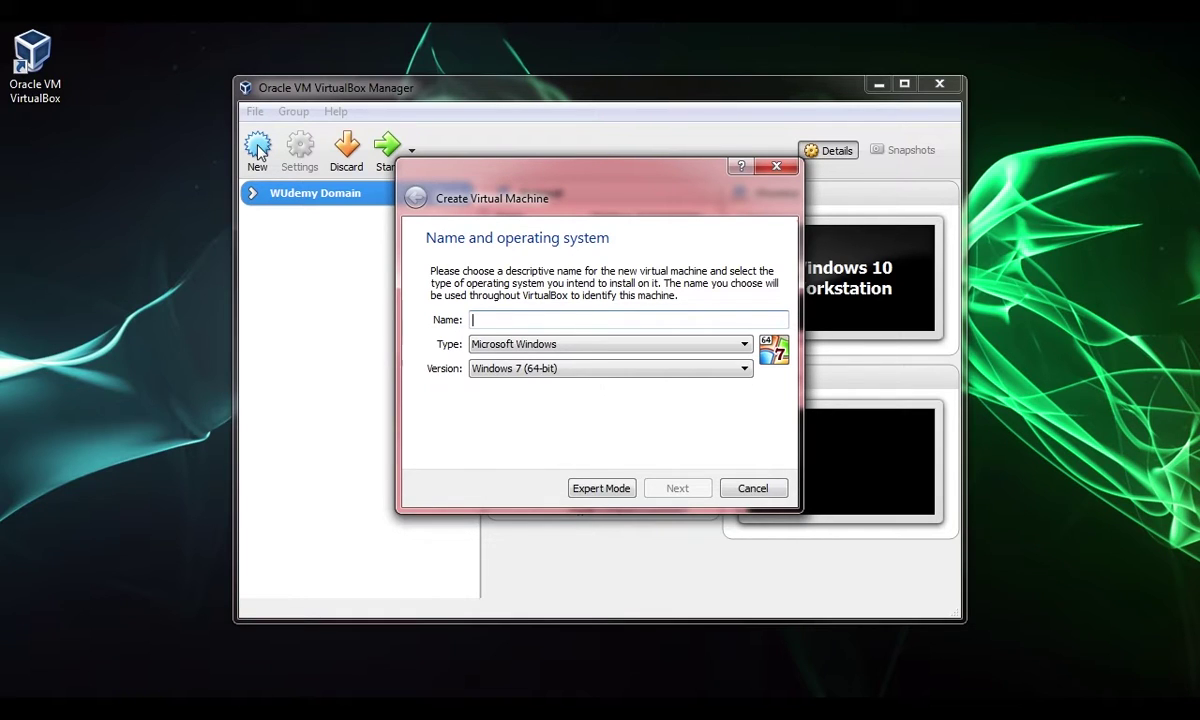
Name the new virtual machine 'Test Virtual Machine'
type("Test Virtual B")
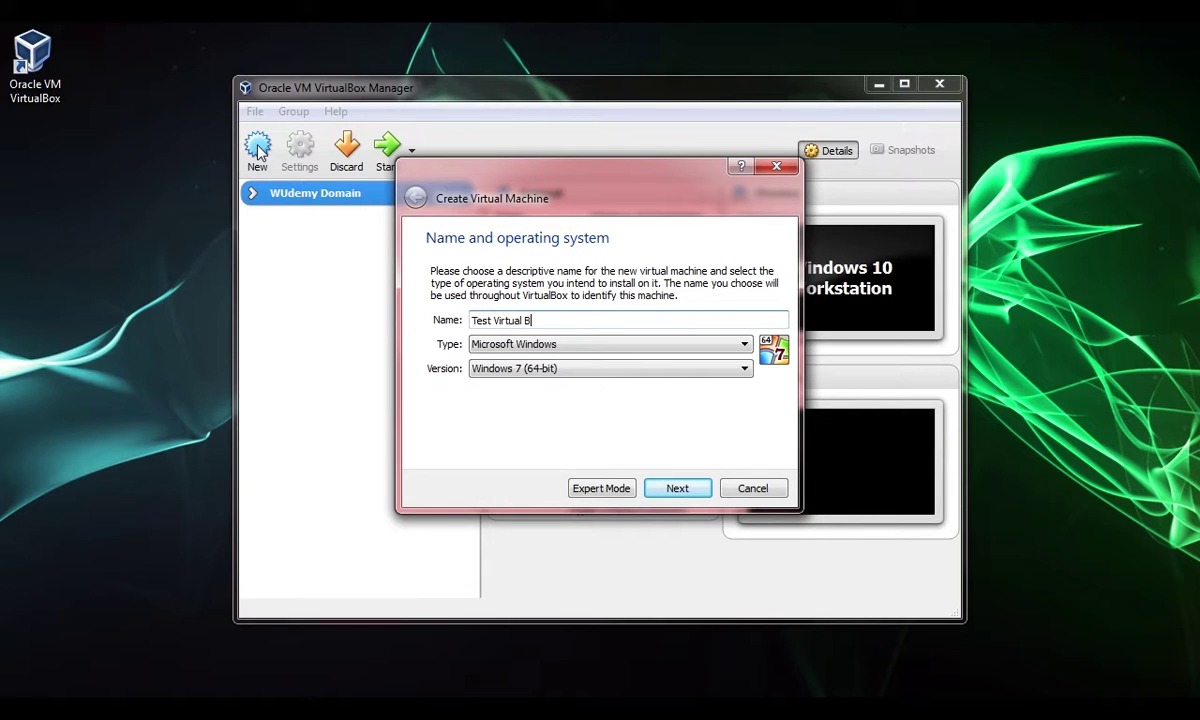
key("BackSpace")
type("Machine")
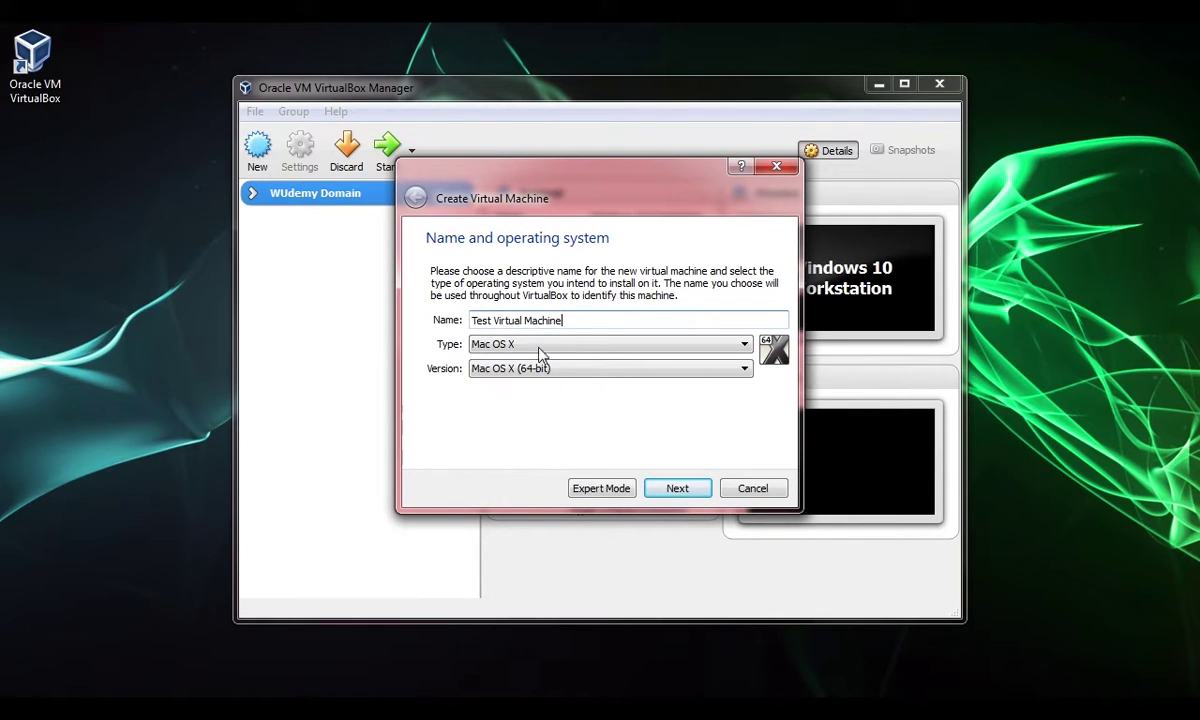
Choose Windows 2012 (64-bit) as the version and continue to memory size
left_click(507, 345)
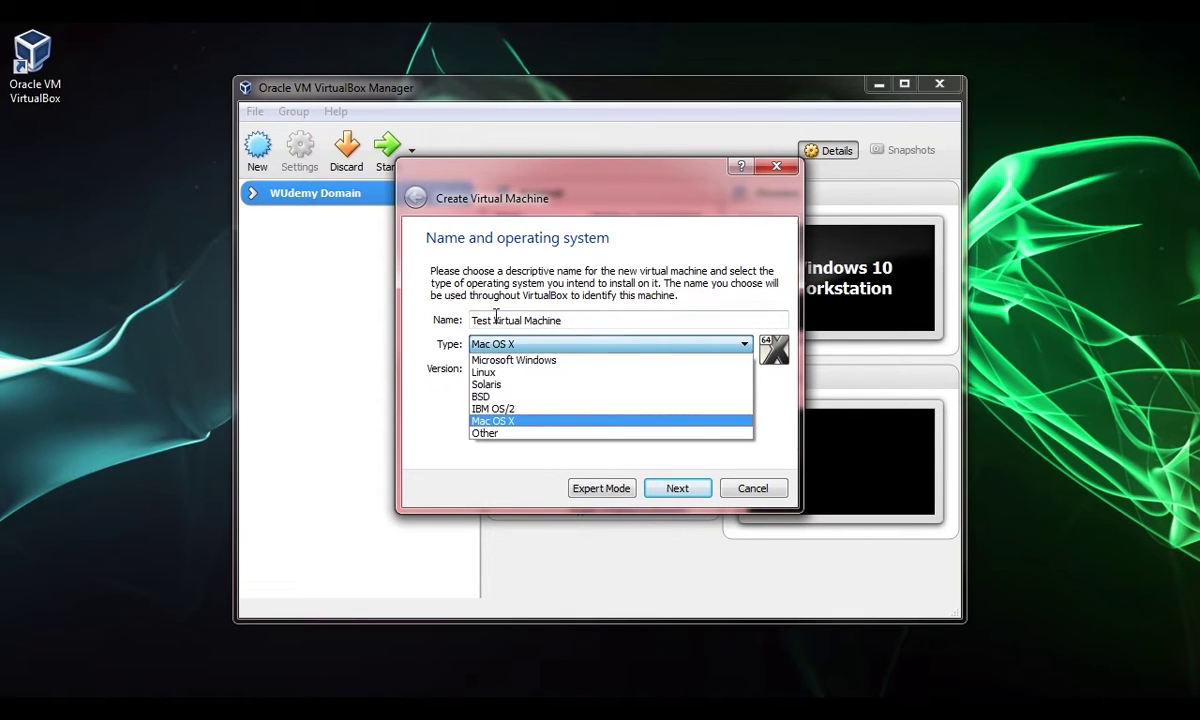
left_click(527, 360)
left_click(530, 370)
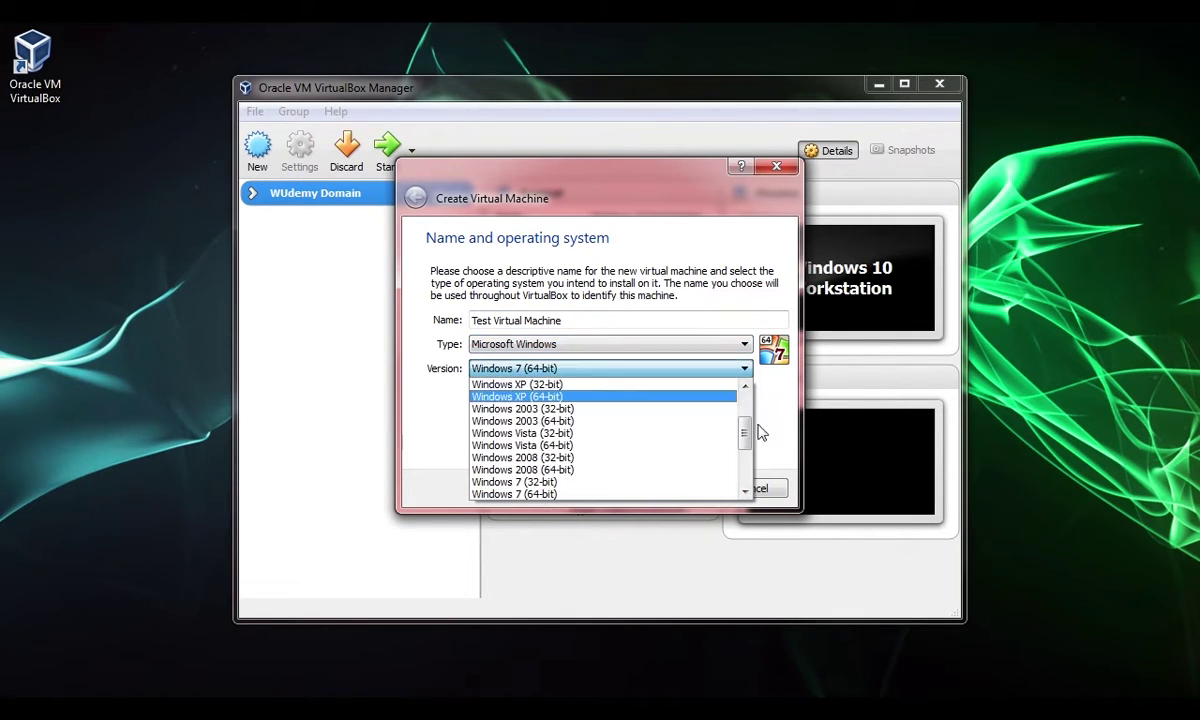
left_click_drag(745, 432, 747, 461)
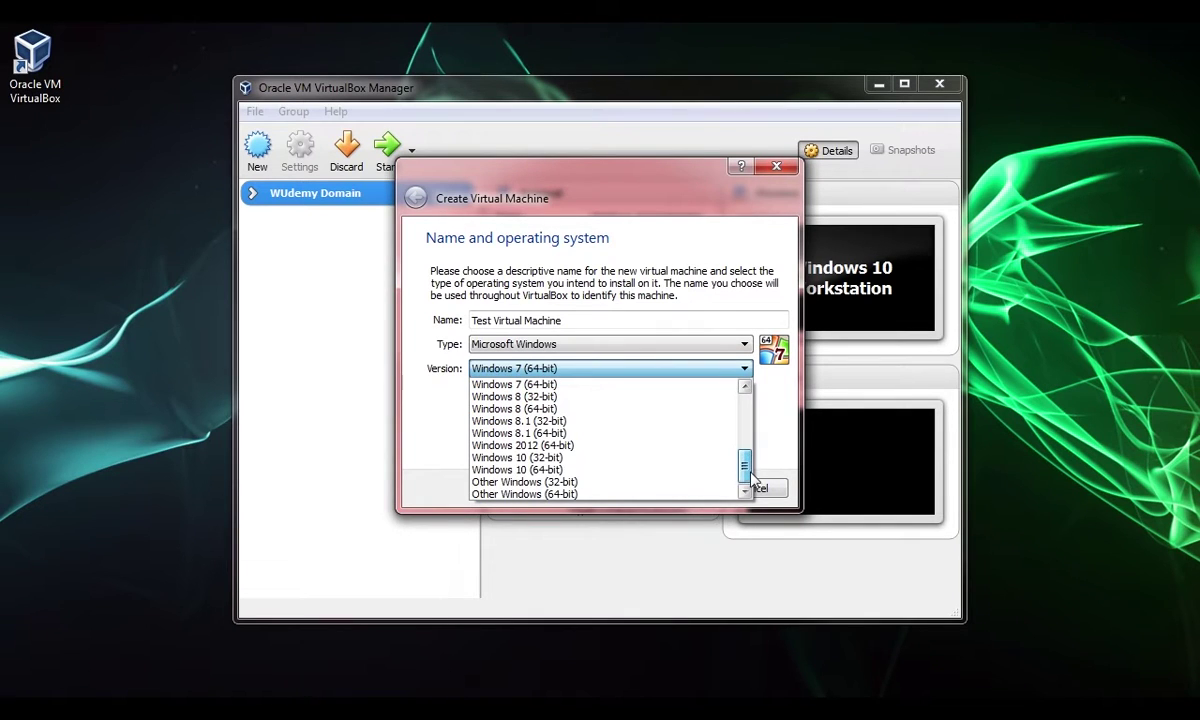
left_click(641, 450)
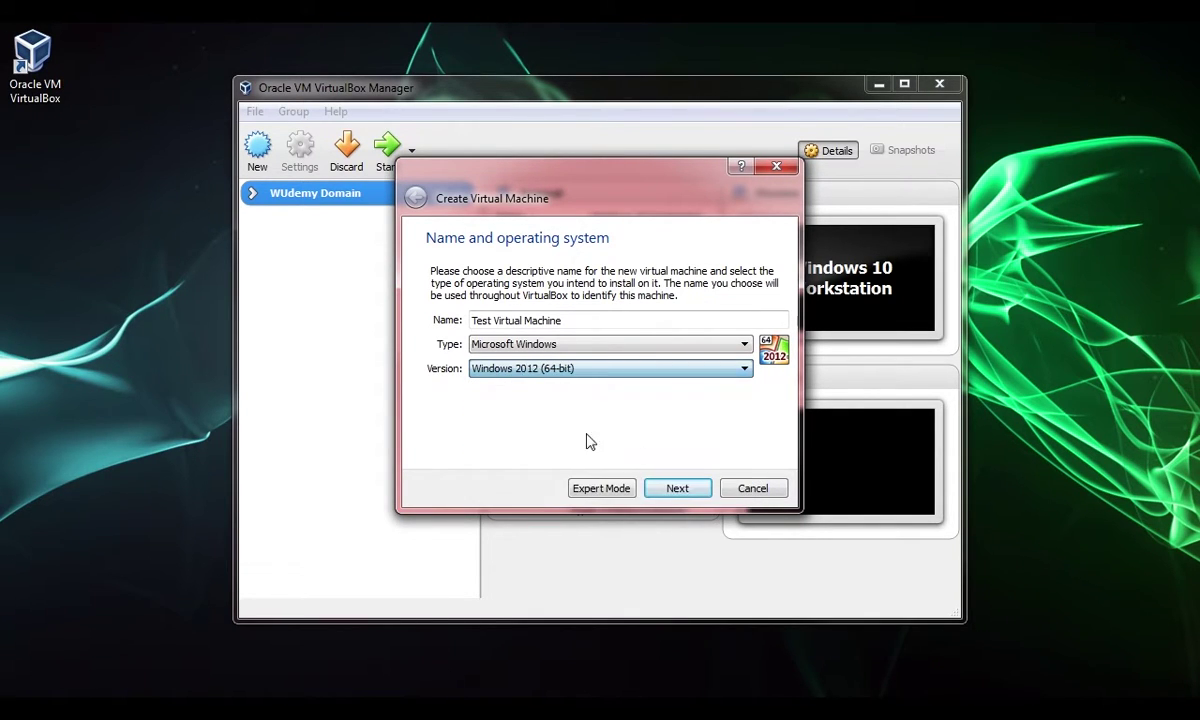
left_click(588, 370)
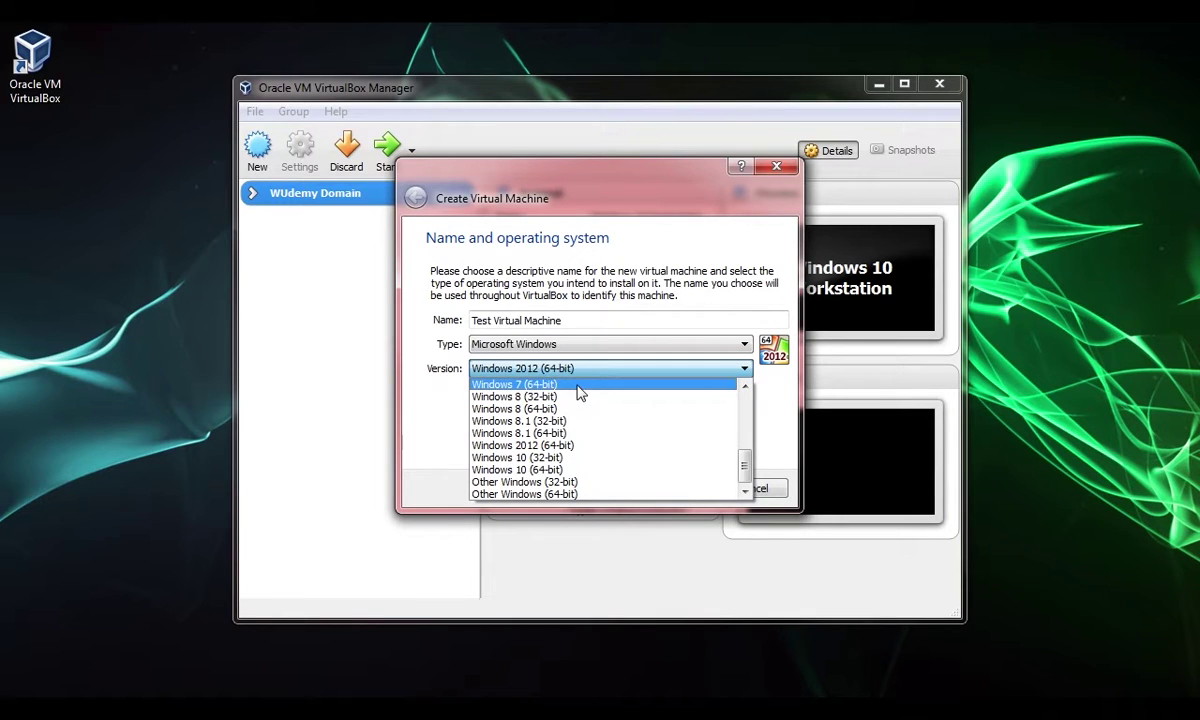
scroll(580, 392, "up", 1)
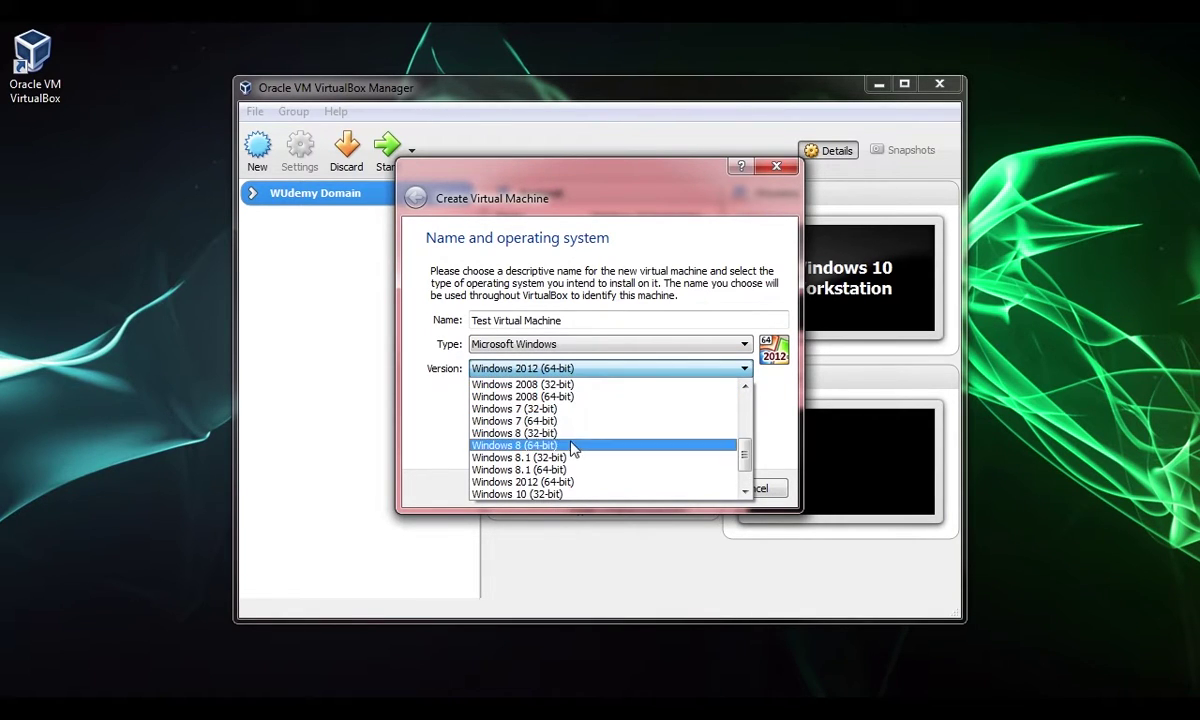
scroll(584, 440, "down", 2)
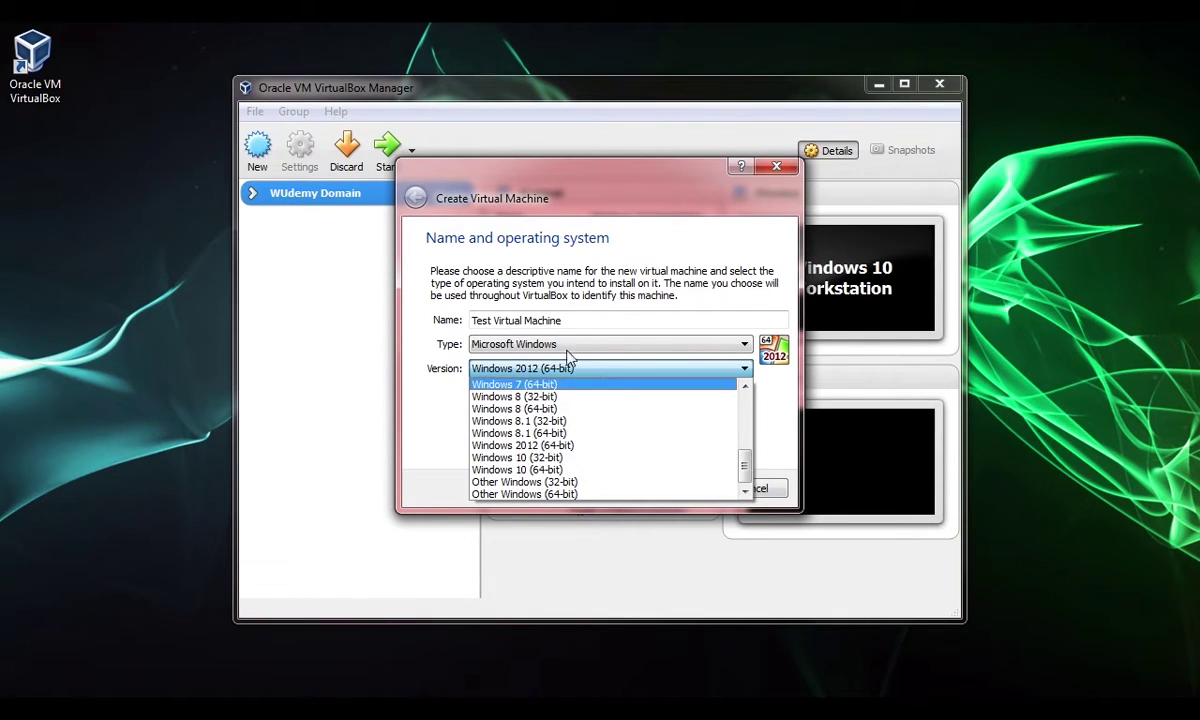
left_click(555, 265)
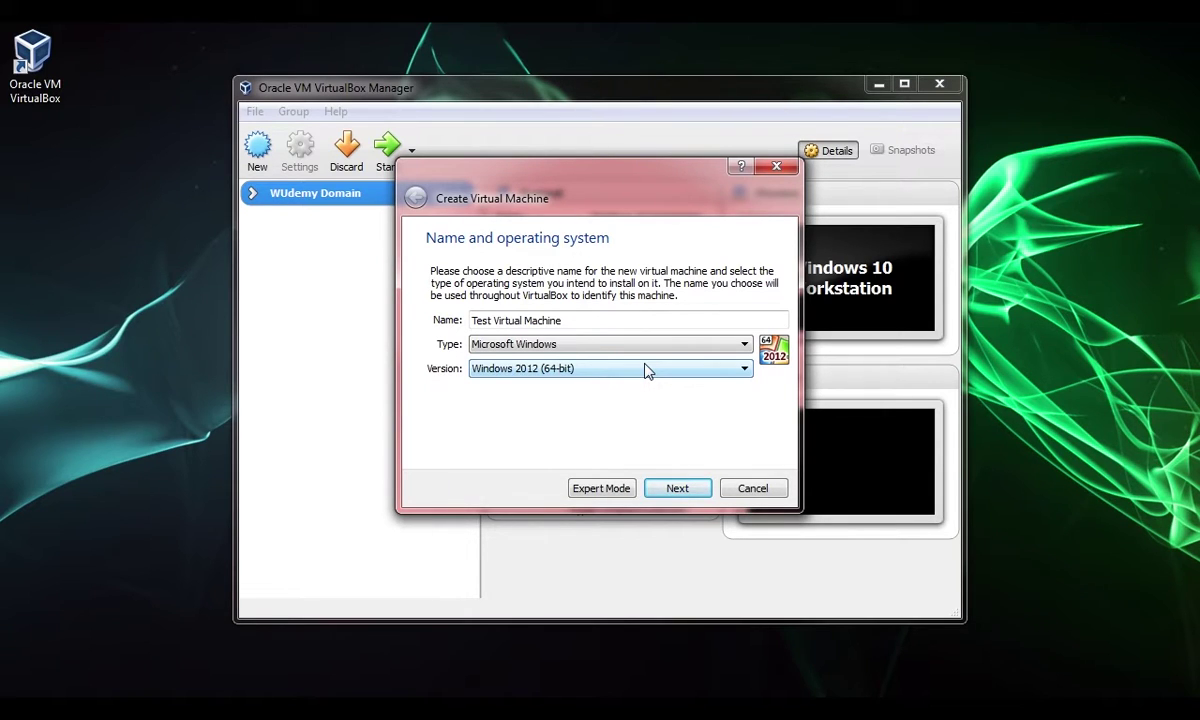
left_click(680, 487)
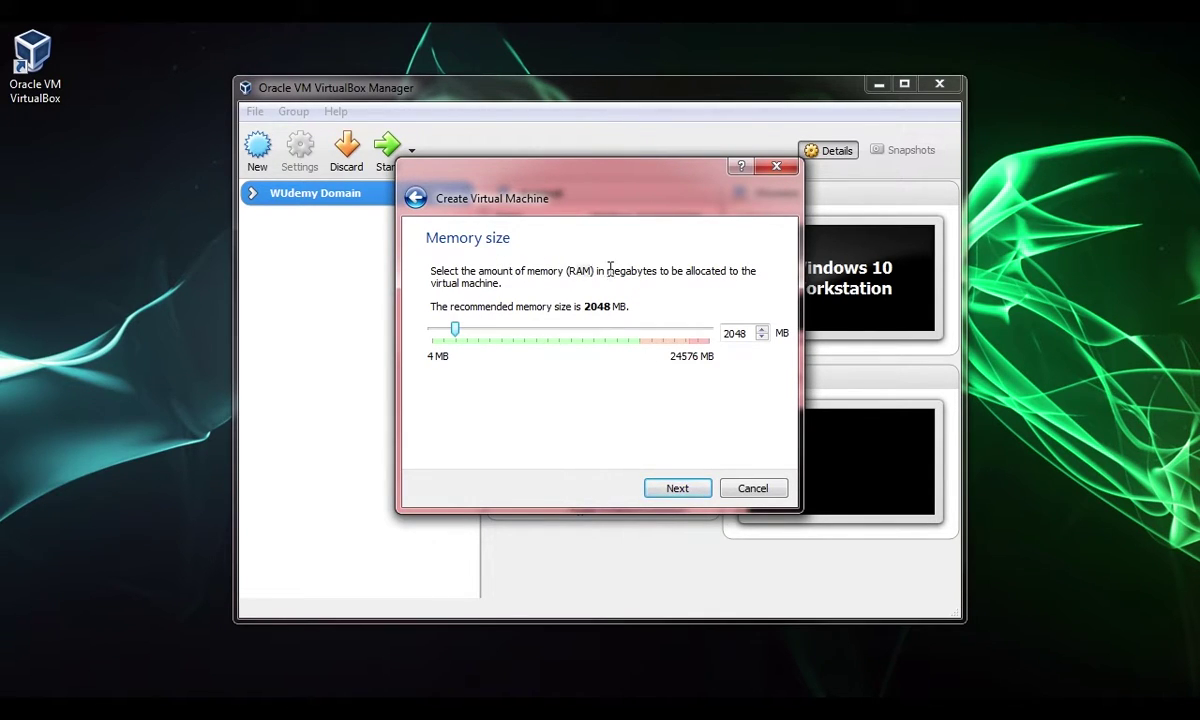
Keep the memory size at 2048 MB
left_click_drag(722, 333, 754, 333)
left_click(735, 333)
left_click(692, 490)
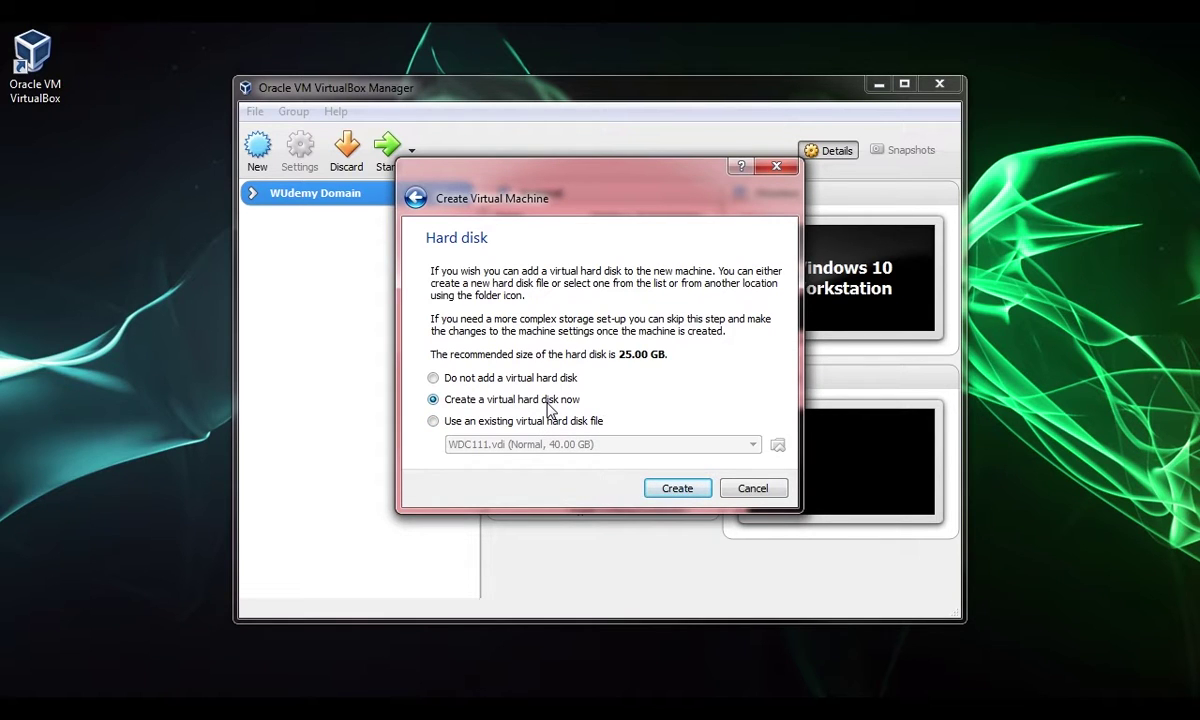
Choose to create a new virtual hard disk now in VDI format
left_click(510, 421)
left_click(605, 444)
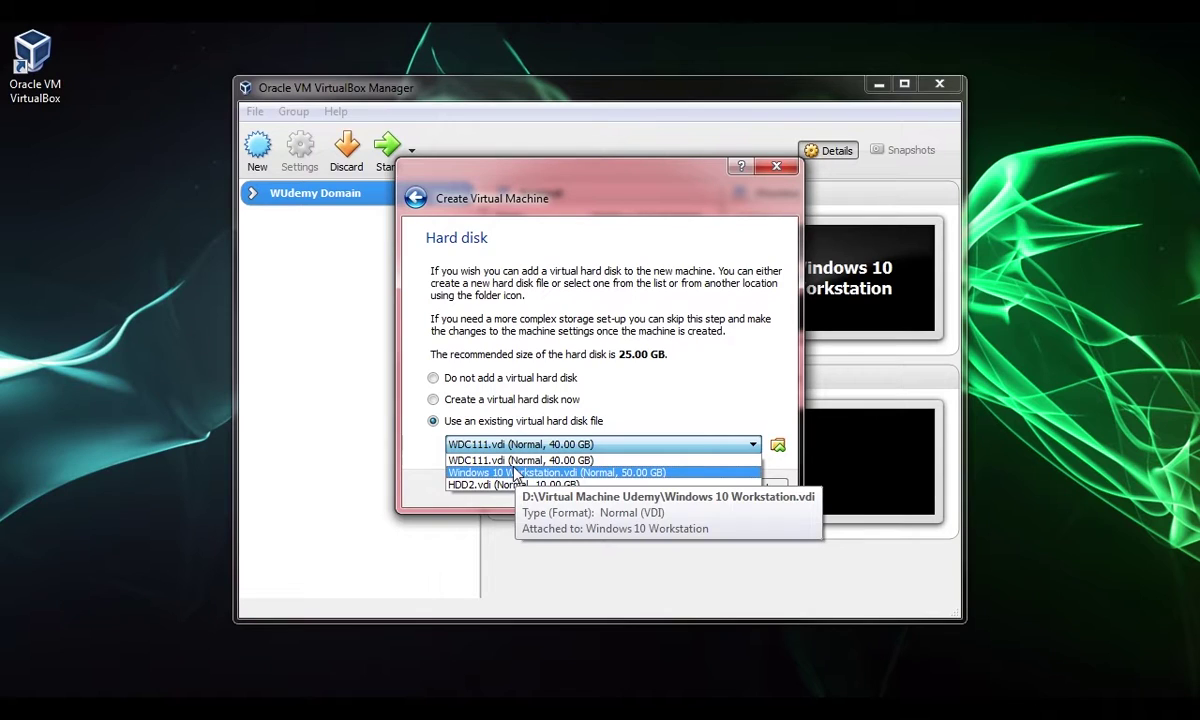
left_click(507, 399)
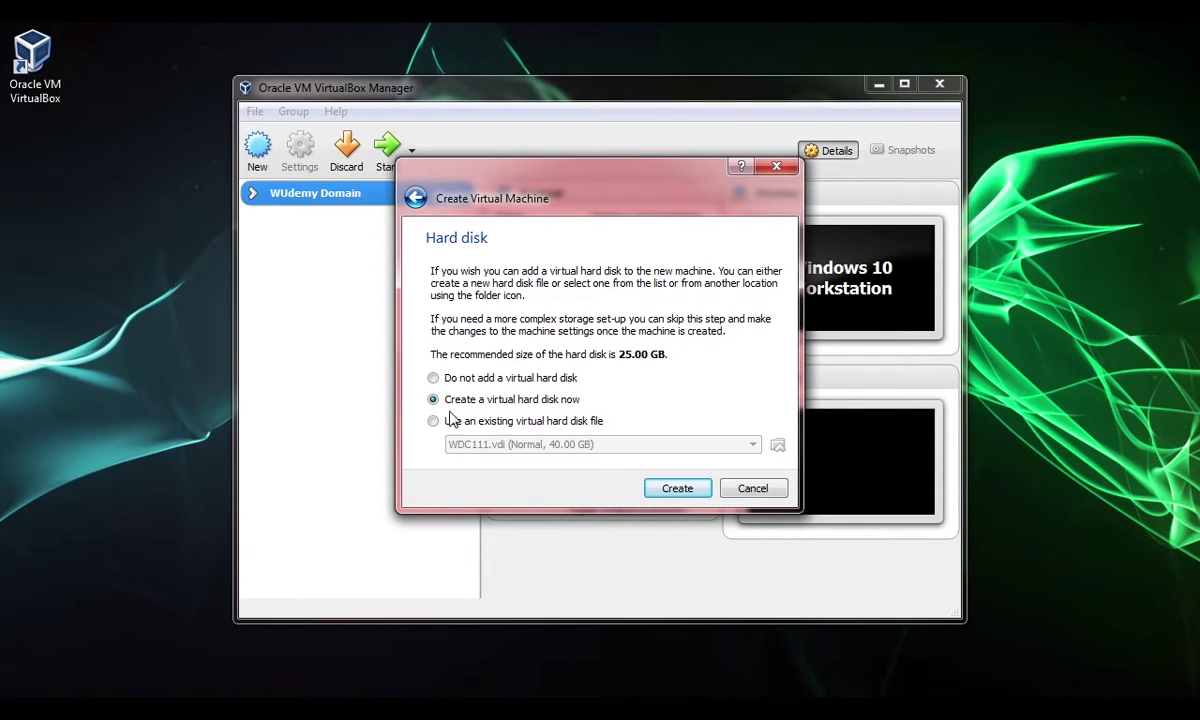
left_click(680, 489)
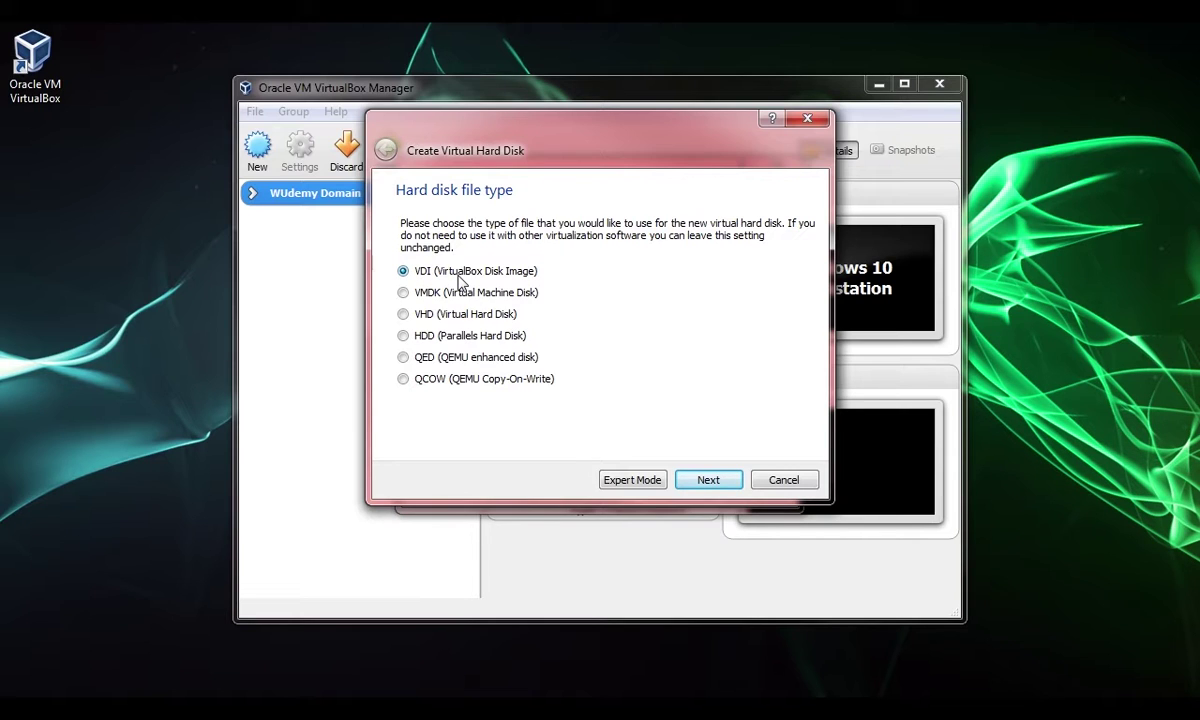
left_click(702, 481)
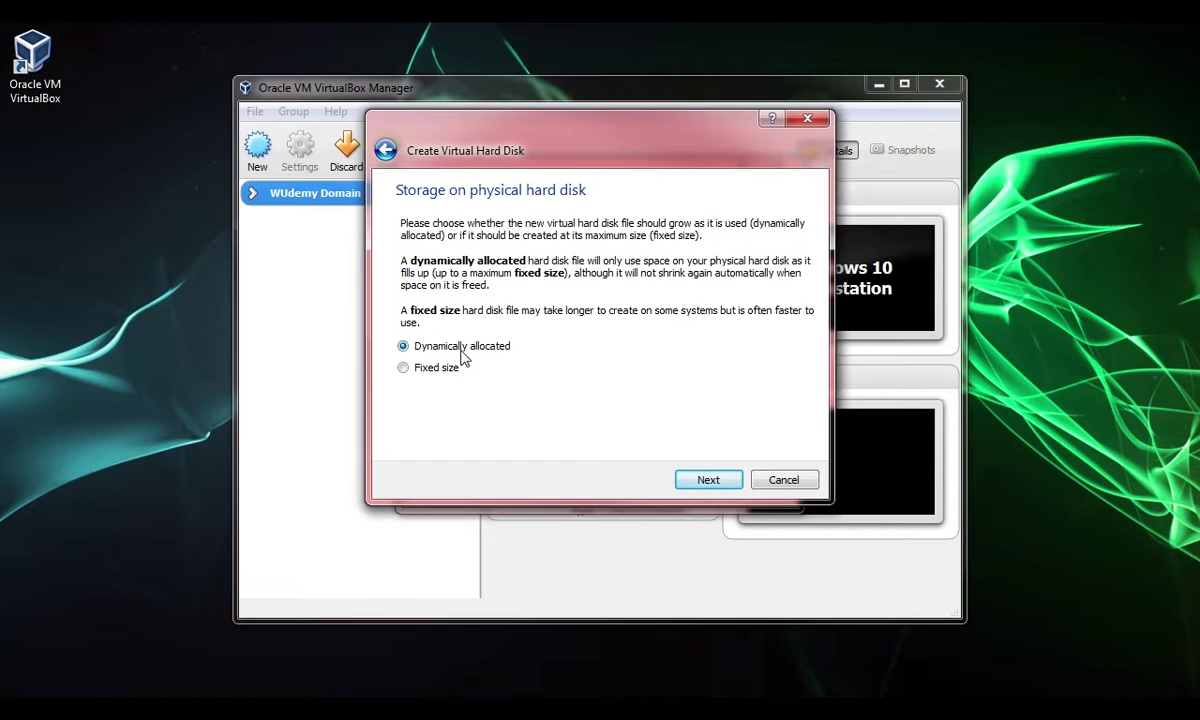
Select Fixed size for the new disk's storage
left_click(452, 369)
Switch back to Dynamically allocated and continue to the 25.00 GB disk's location and size
left_click(421, 346)
left_click(708, 481)
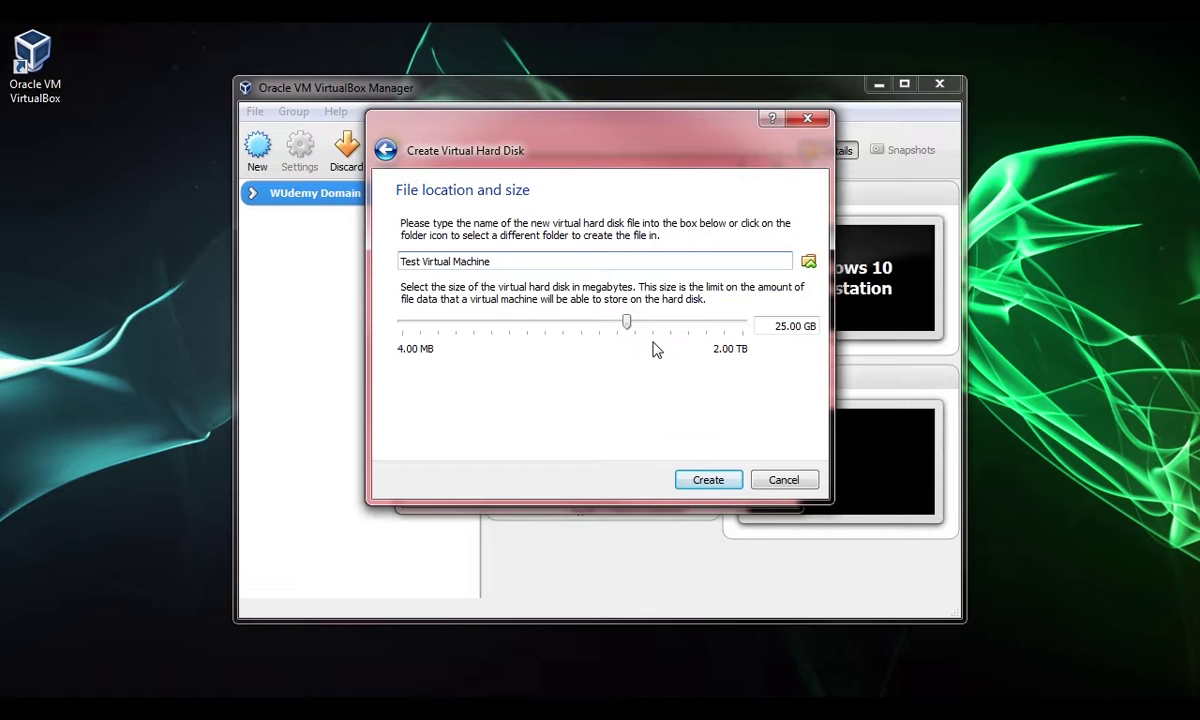
Create the 25.00 GB disk and move Test Virtual Machine out of WUdemy Domain into a new group
left_click(716, 484)
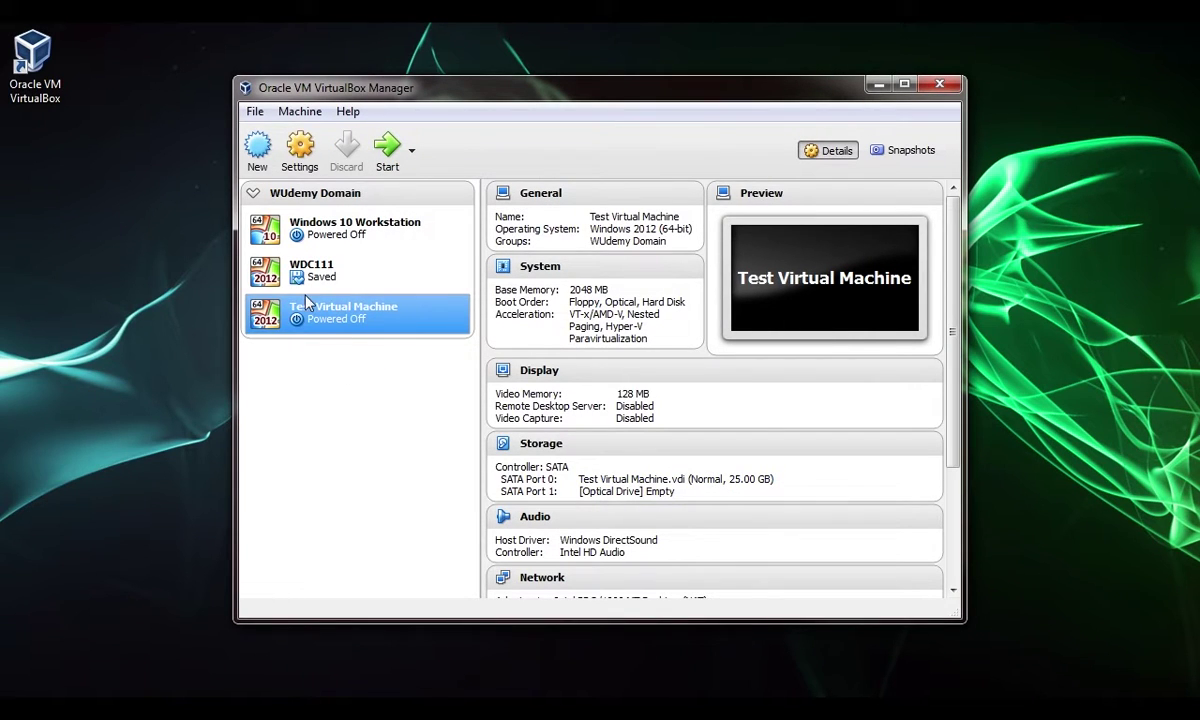
left_click_drag(310, 312, 332, 370)
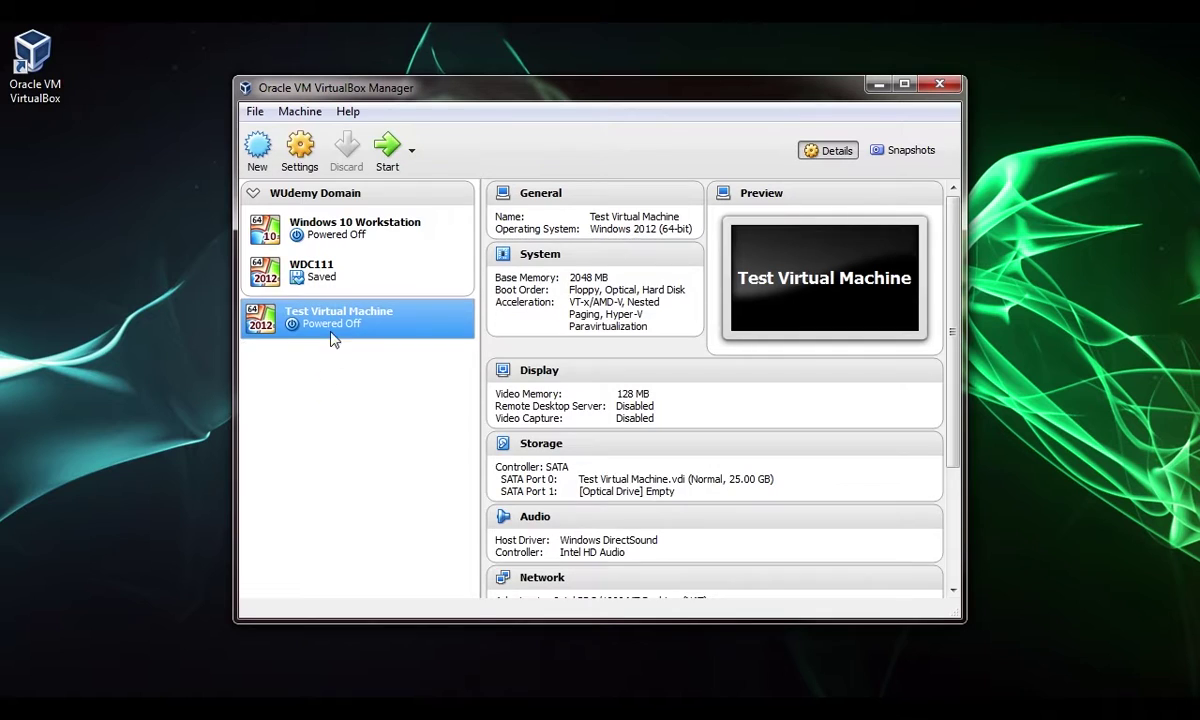
left_click(256, 195)
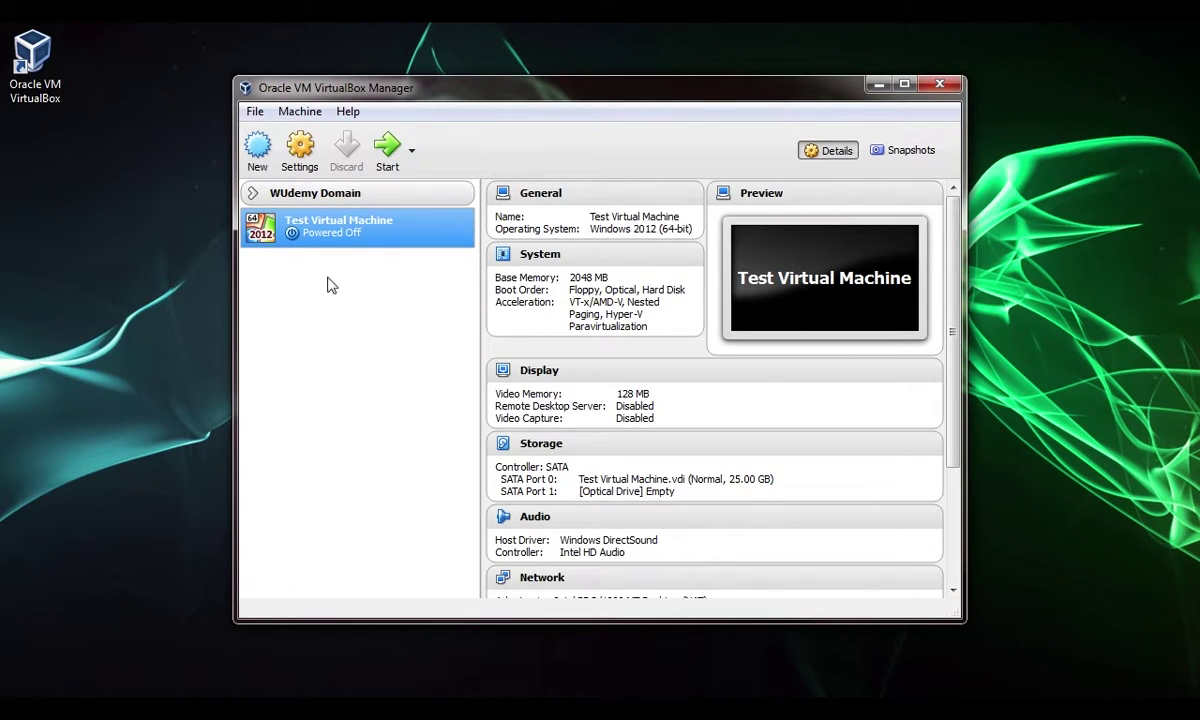
right_click(357, 230)
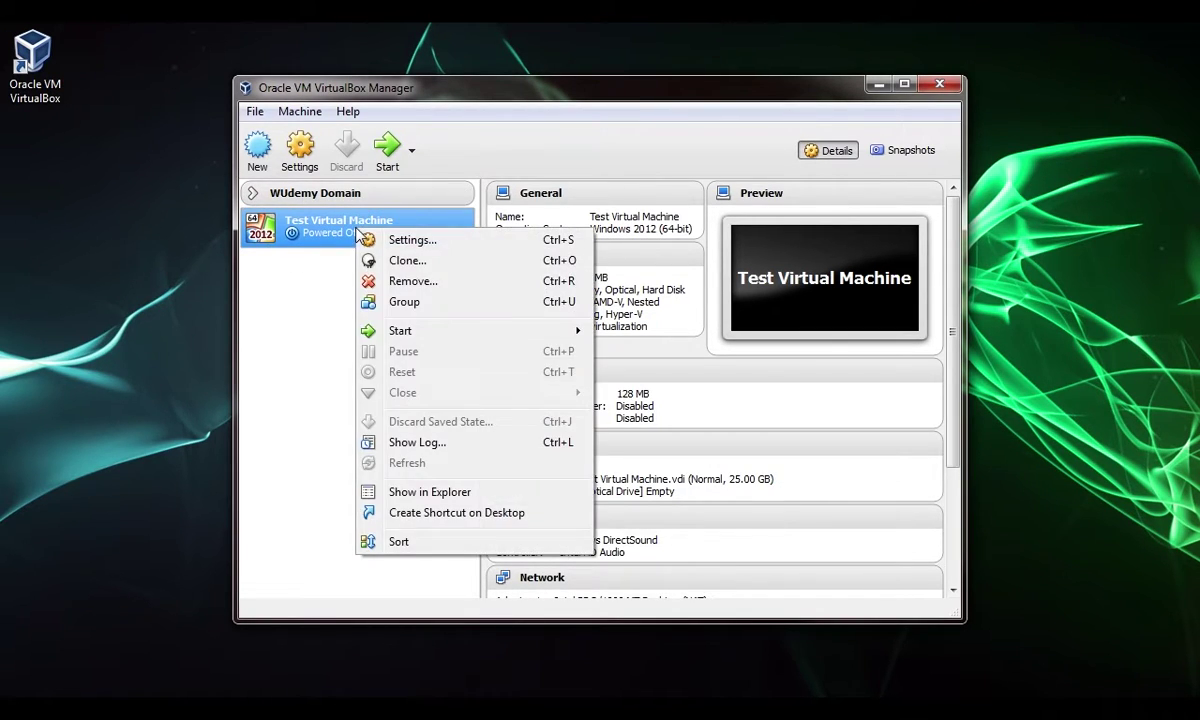
left_click(414, 303)
Rename the new group to 'Test Group'
mouse_move(300, 228)
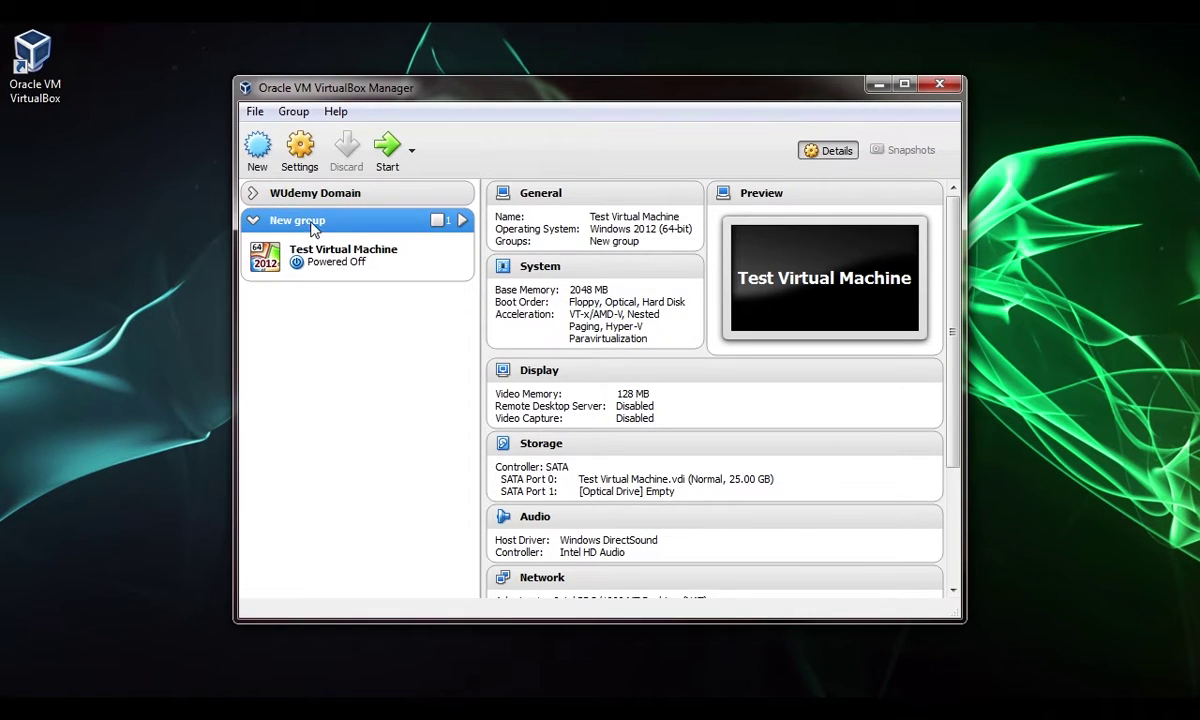
right_click(341, 228)
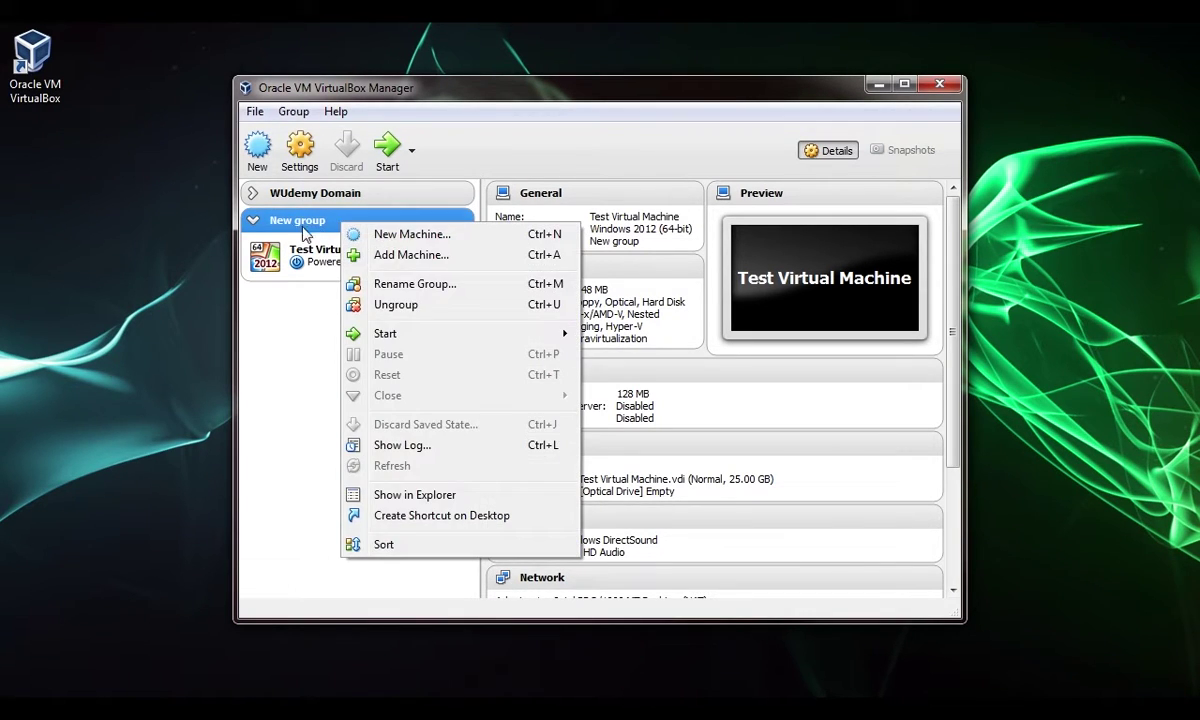
left_click(392, 284)
key("BackSpace")
key("BackSpace")
key("BackSpace")
key("BackSpace")
key("BackSpace")
key("BackSpace")
key("BackSpace")
key("BackSpace")
key("BackSpace")
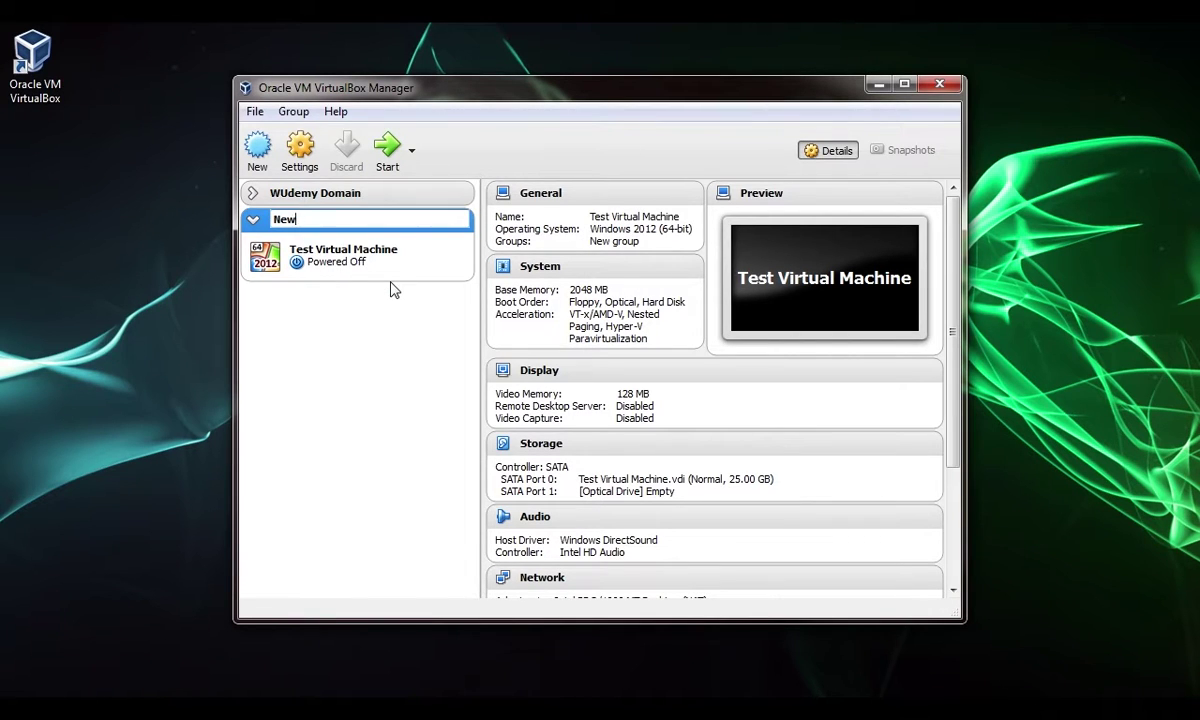
type("Test Group")
key("Return")
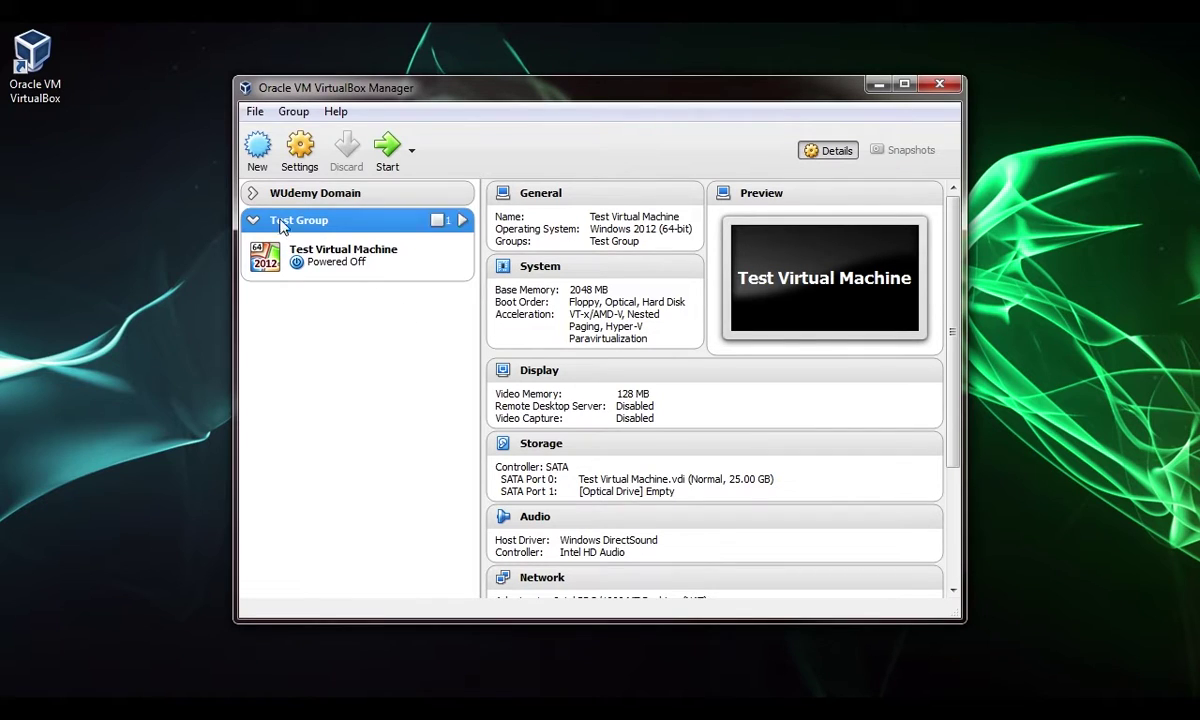
left_click(253, 195)
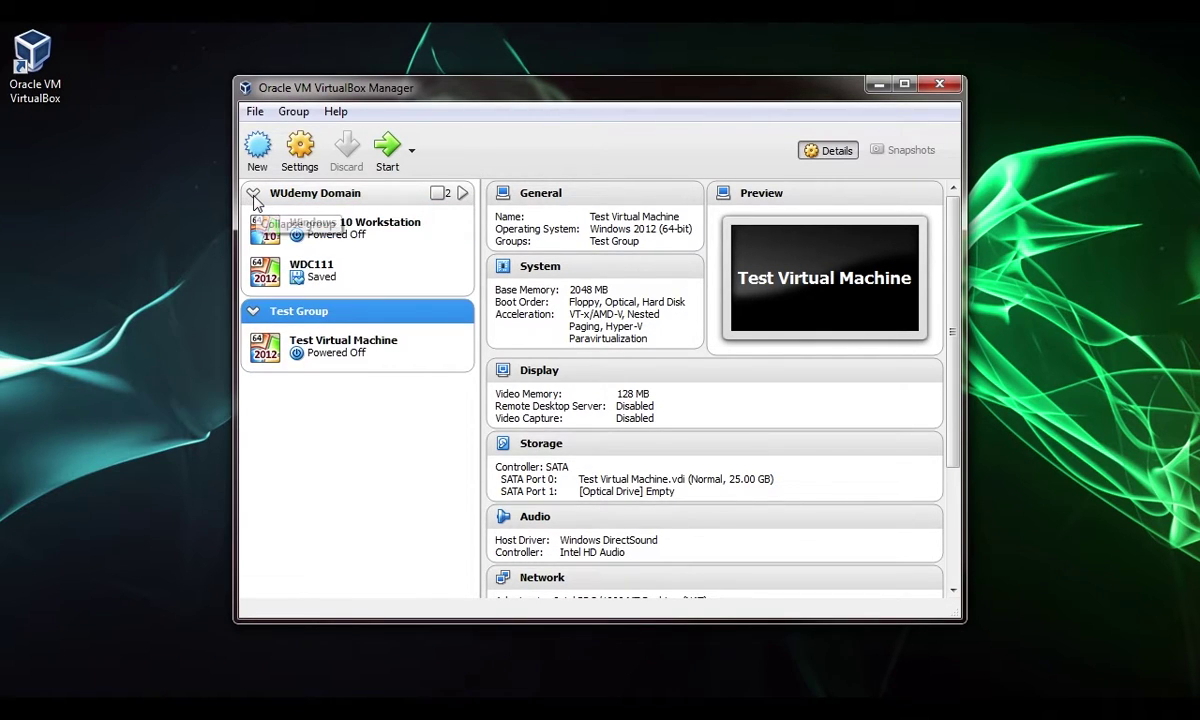
left_click(253, 195)
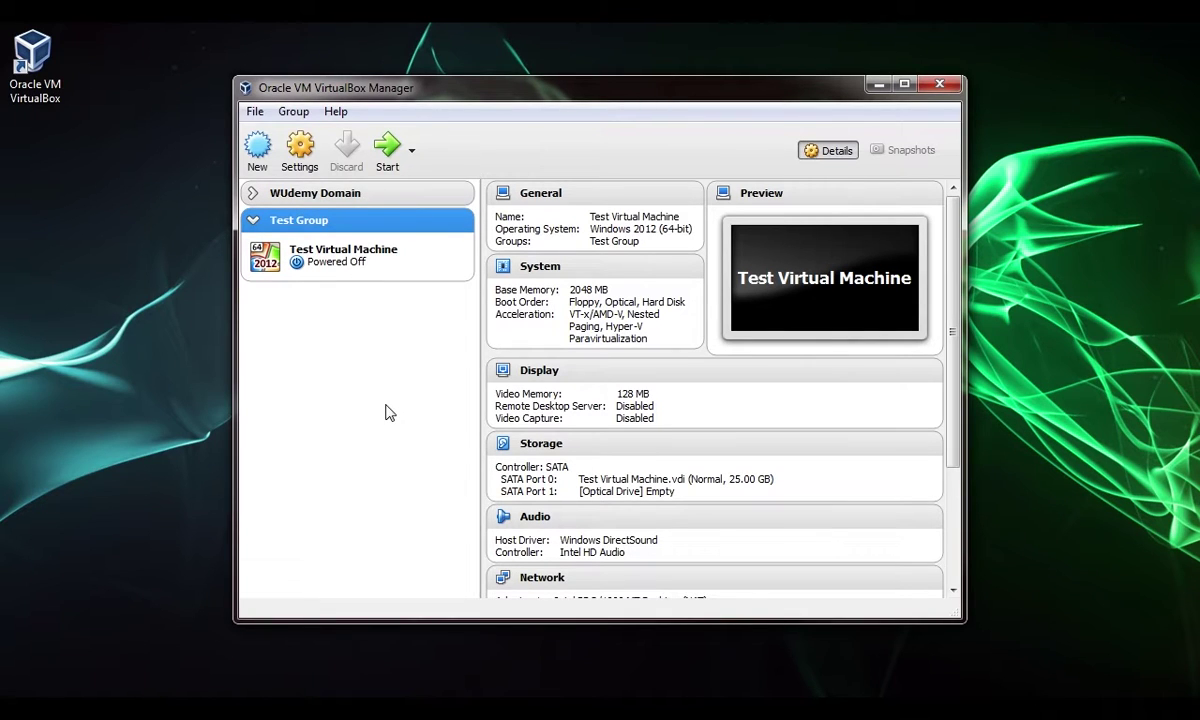
left_click(372, 258)
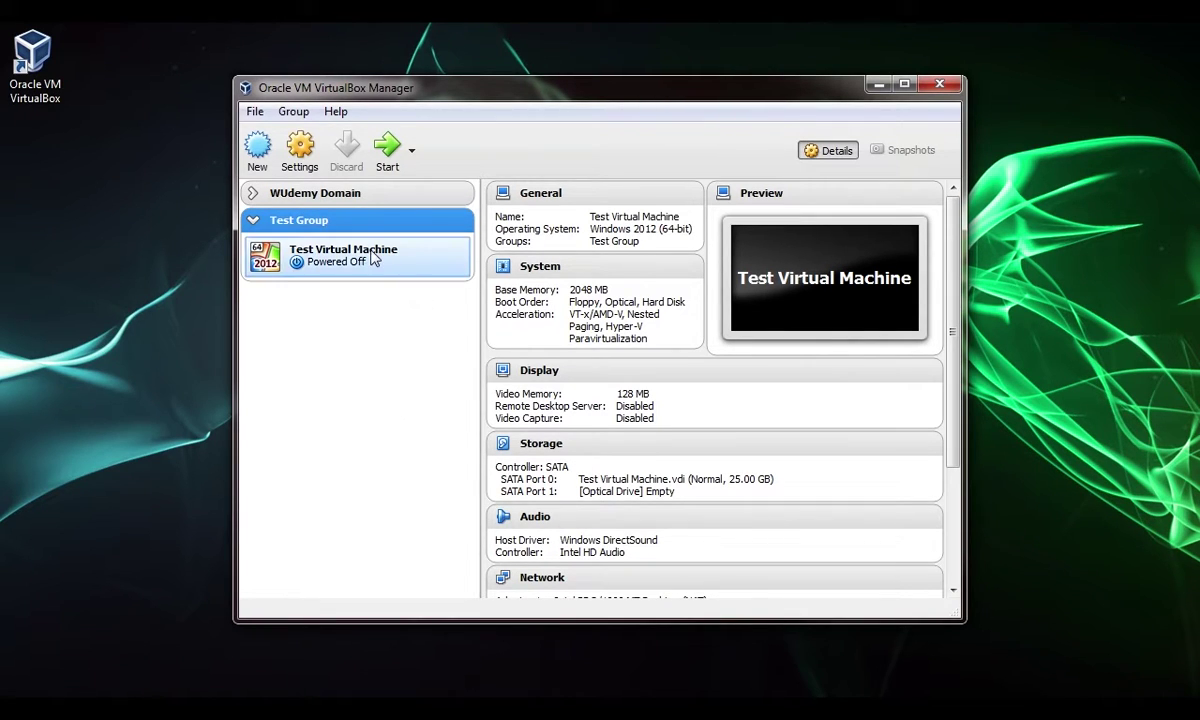
Cancel removing Test Virtual Machine, then show its files in Windows Explorer
right_click(372, 258)
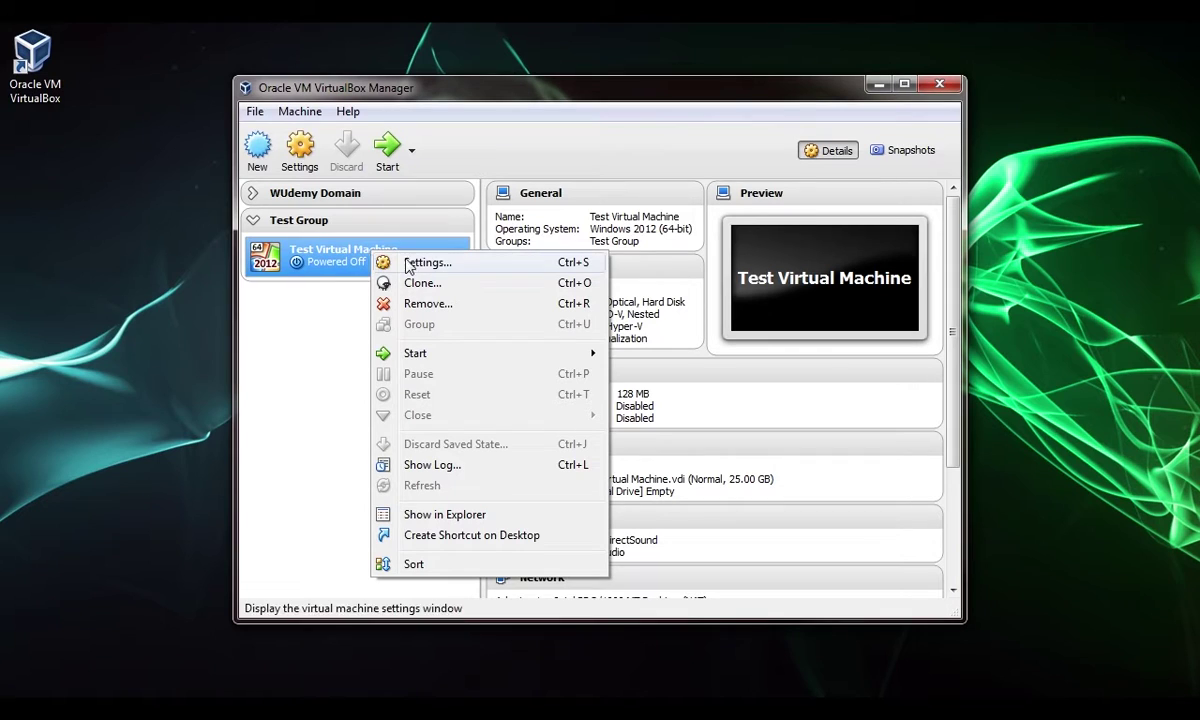
left_click(449, 303)
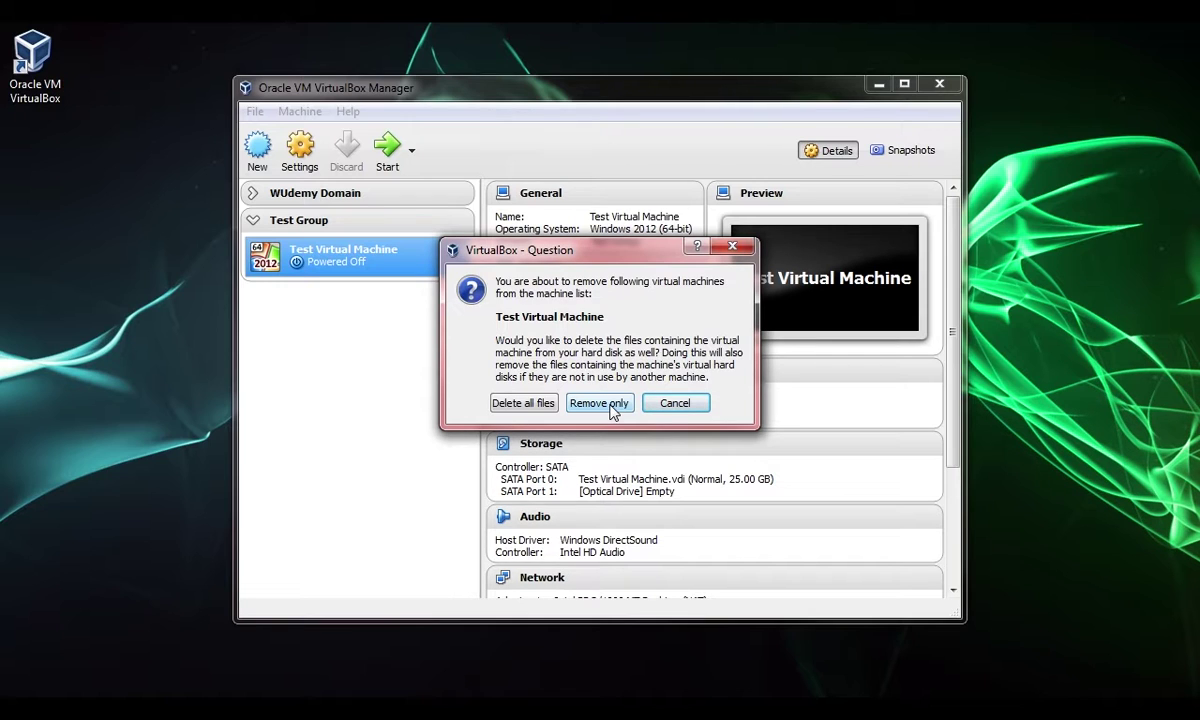
left_click(668, 410)
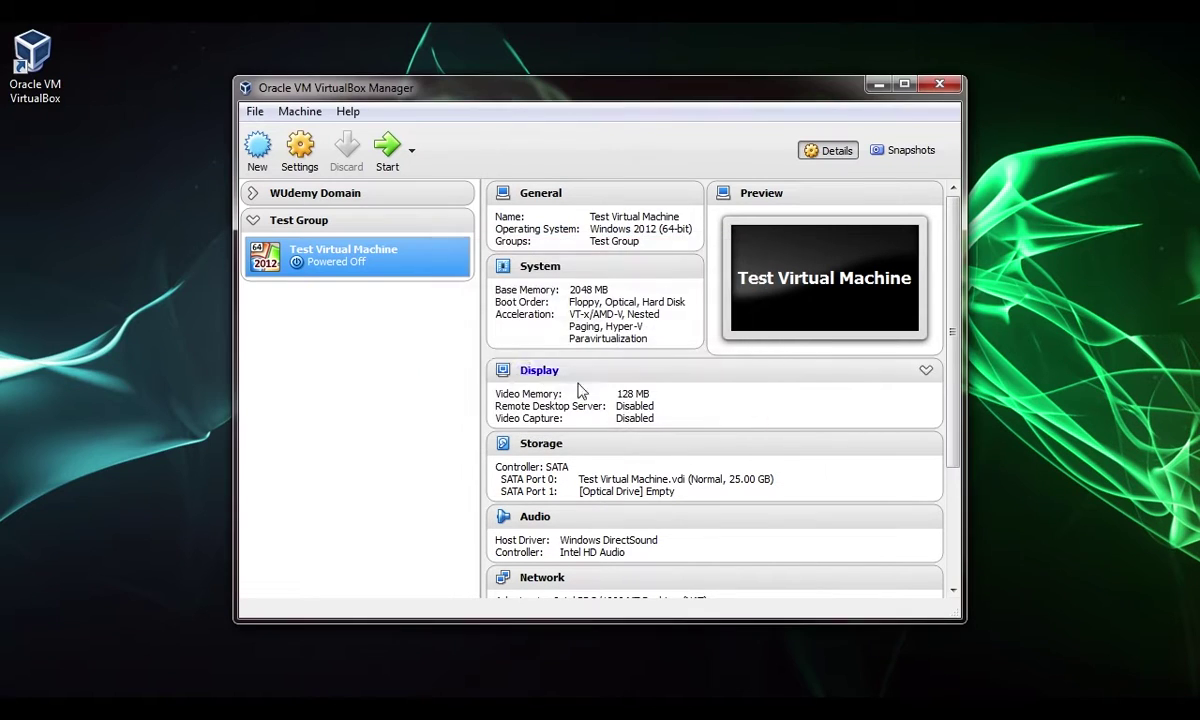
right_click(412, 258)
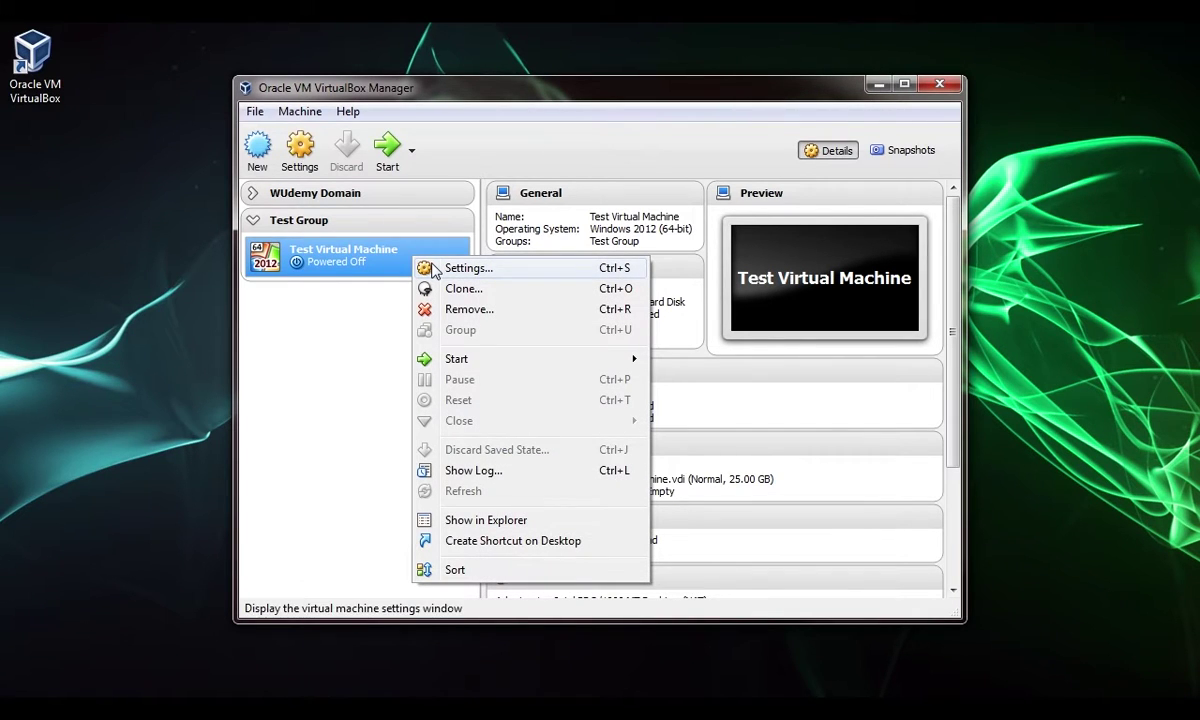
left_click(499, 526)
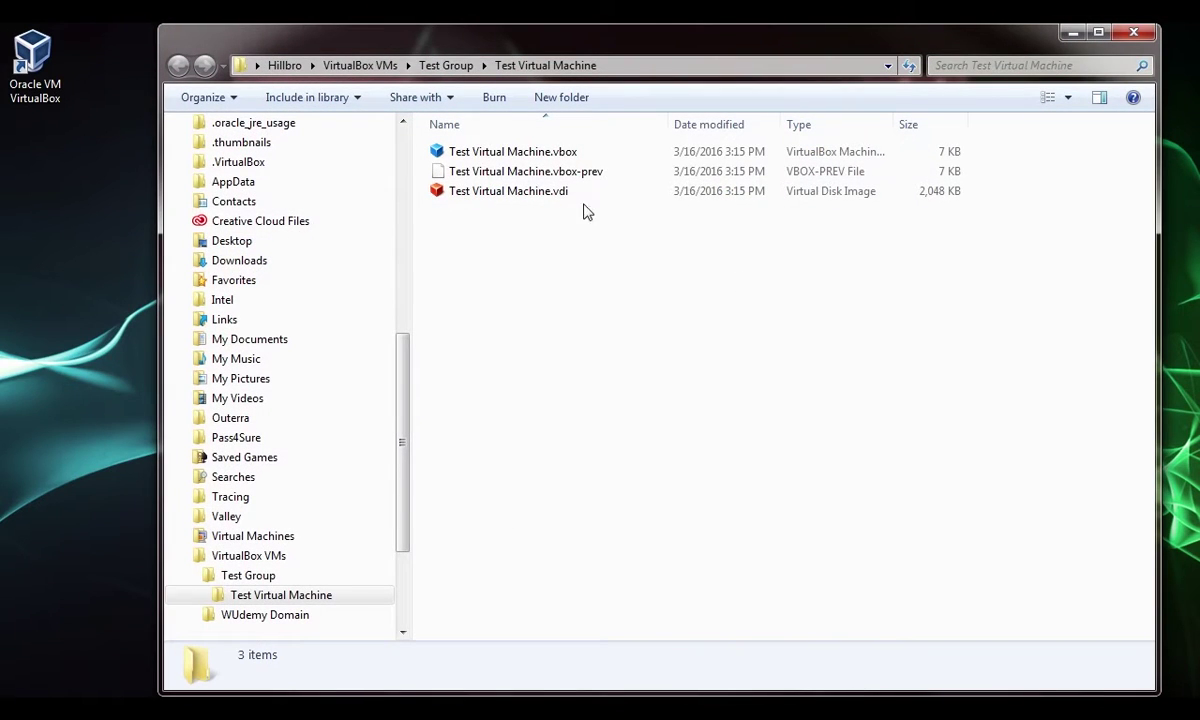
left_click(485, 195)
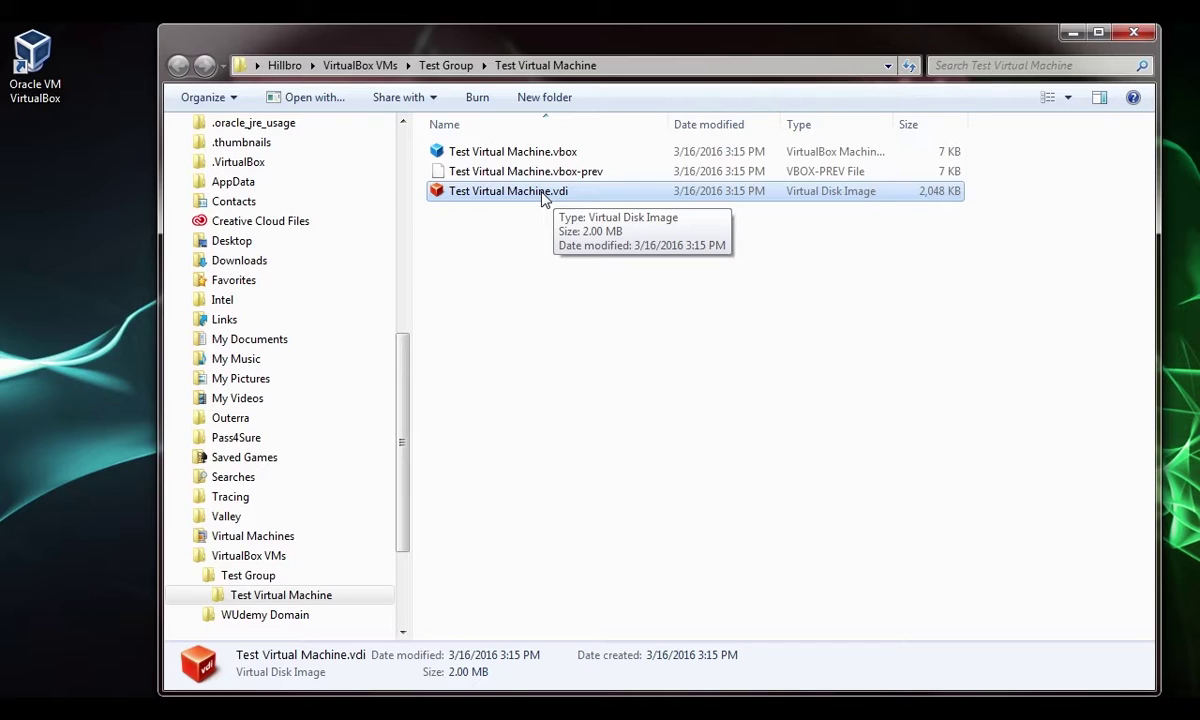
left_click(563, 153)
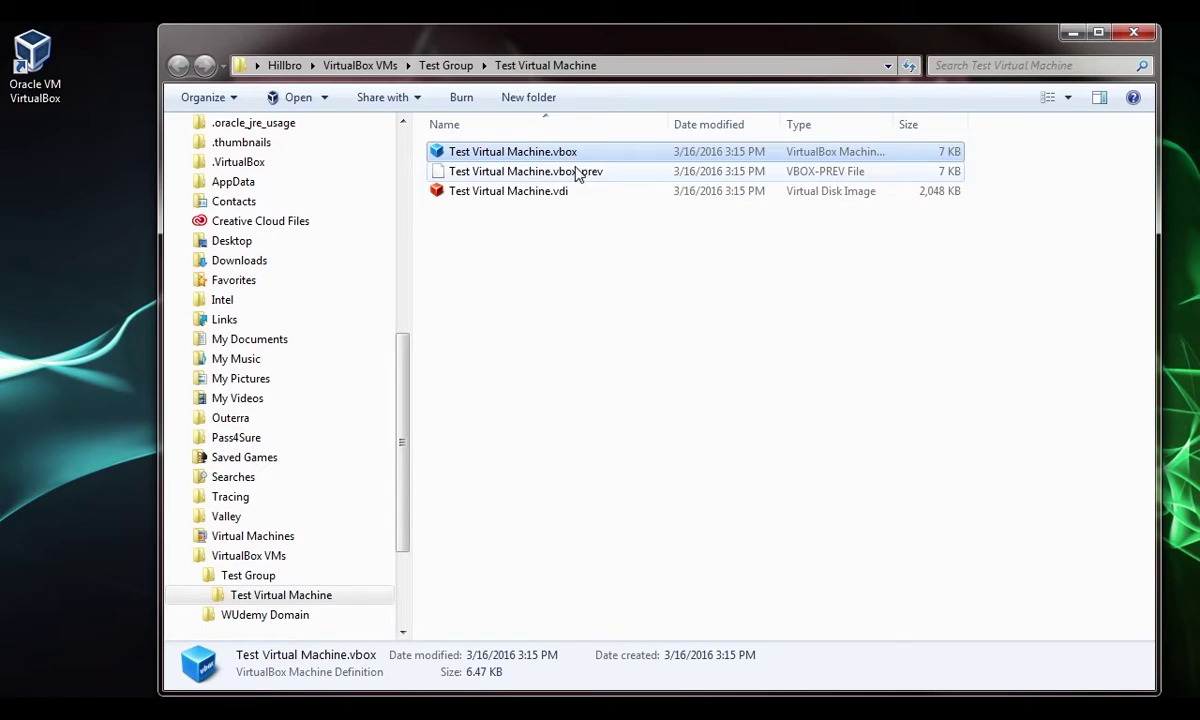
left_click(575, 168)
left_click(573, 155)
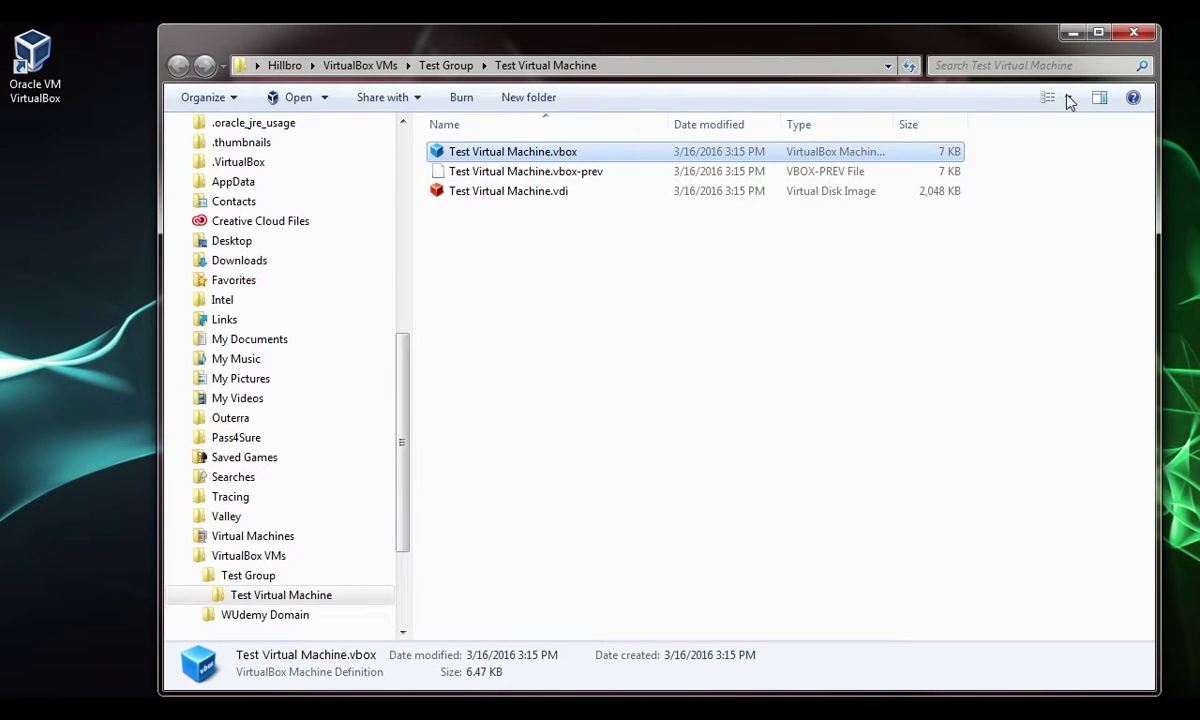
left_click(1143, 34)
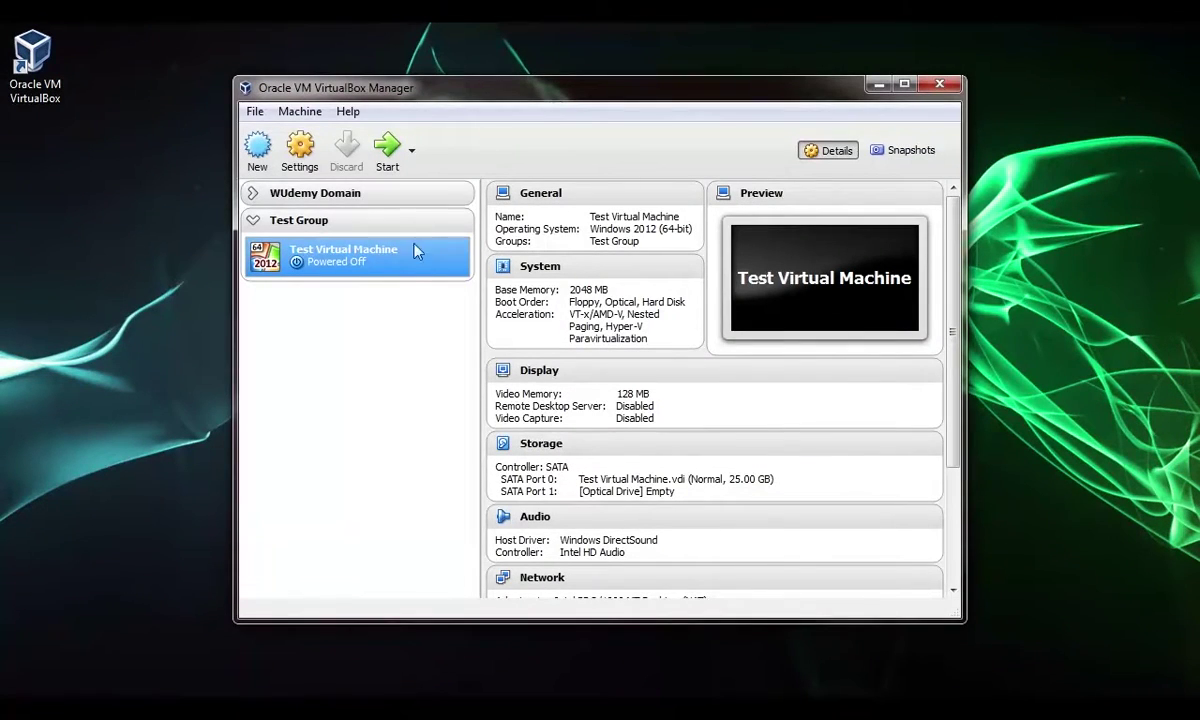
Open Test Virtual Machine's settings and review the General Advanced, Description and Disk Encryption tabs
right_click(385, 270)
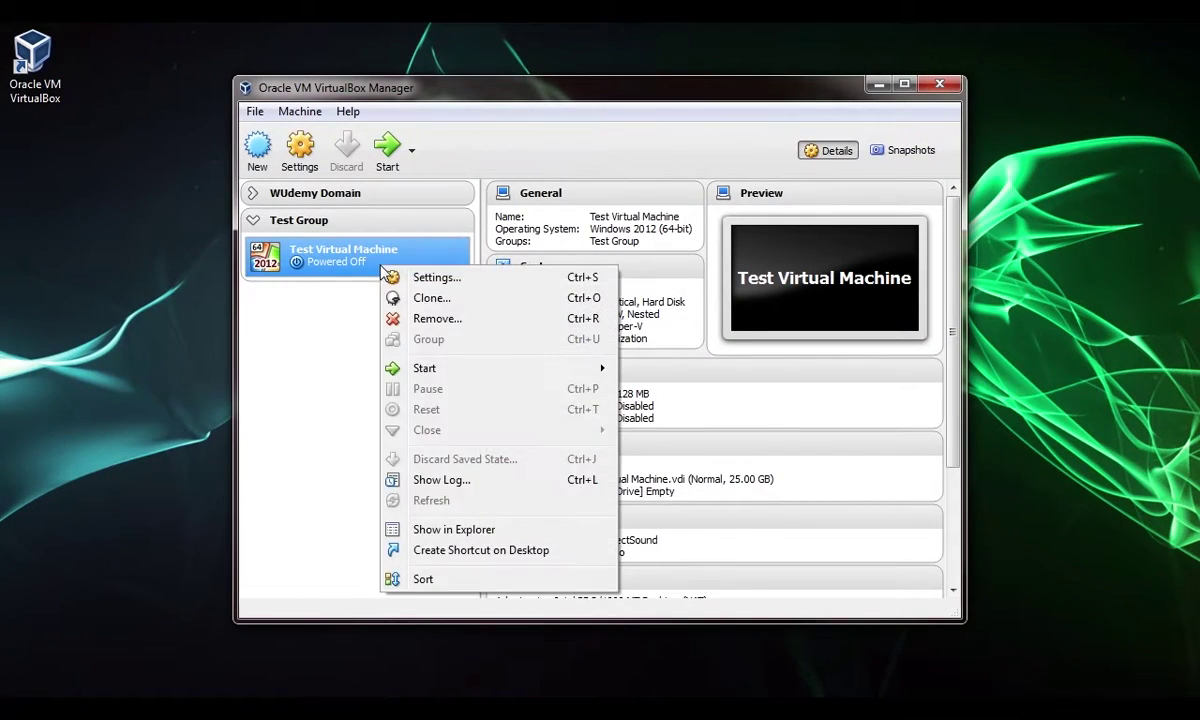
left_click(527, 288)
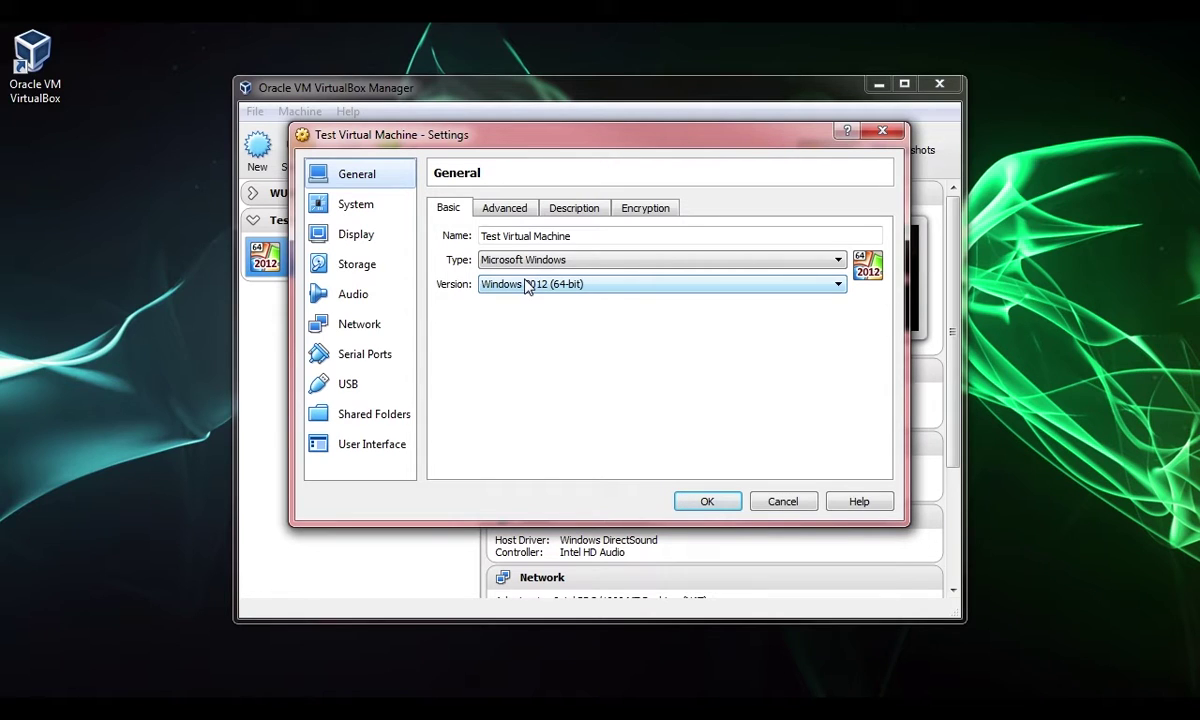
left_click(488, 208)
left_click(553, 210)
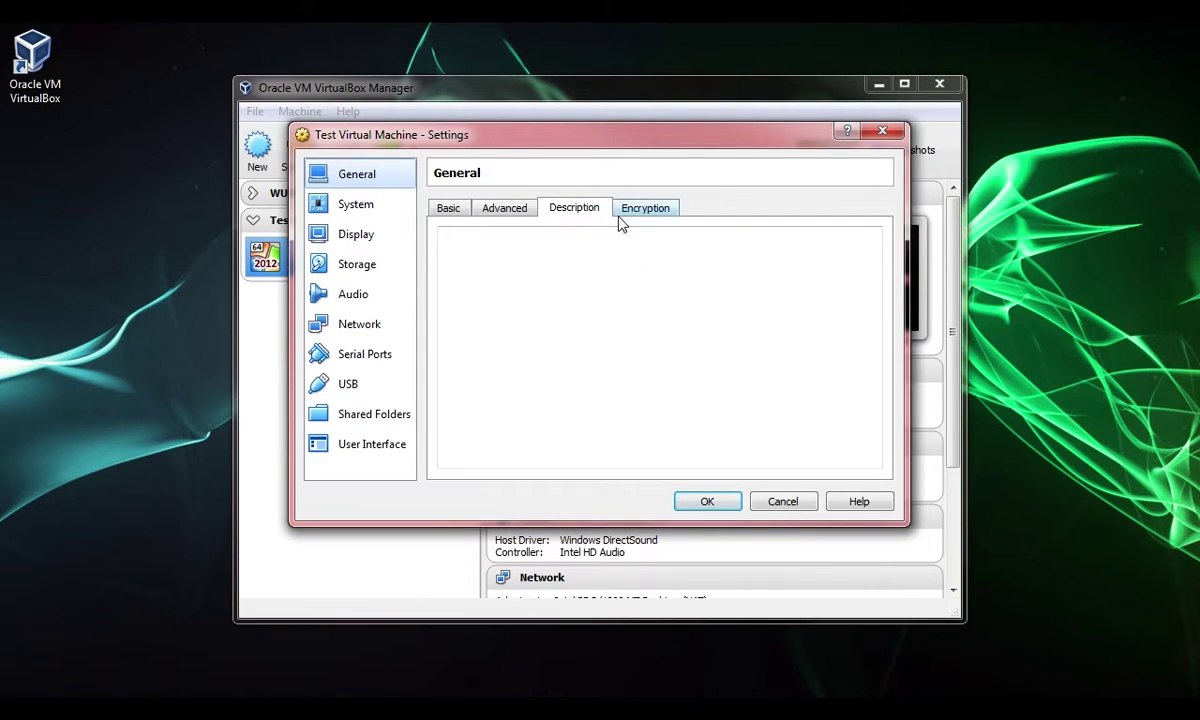
left_click(617, 212)
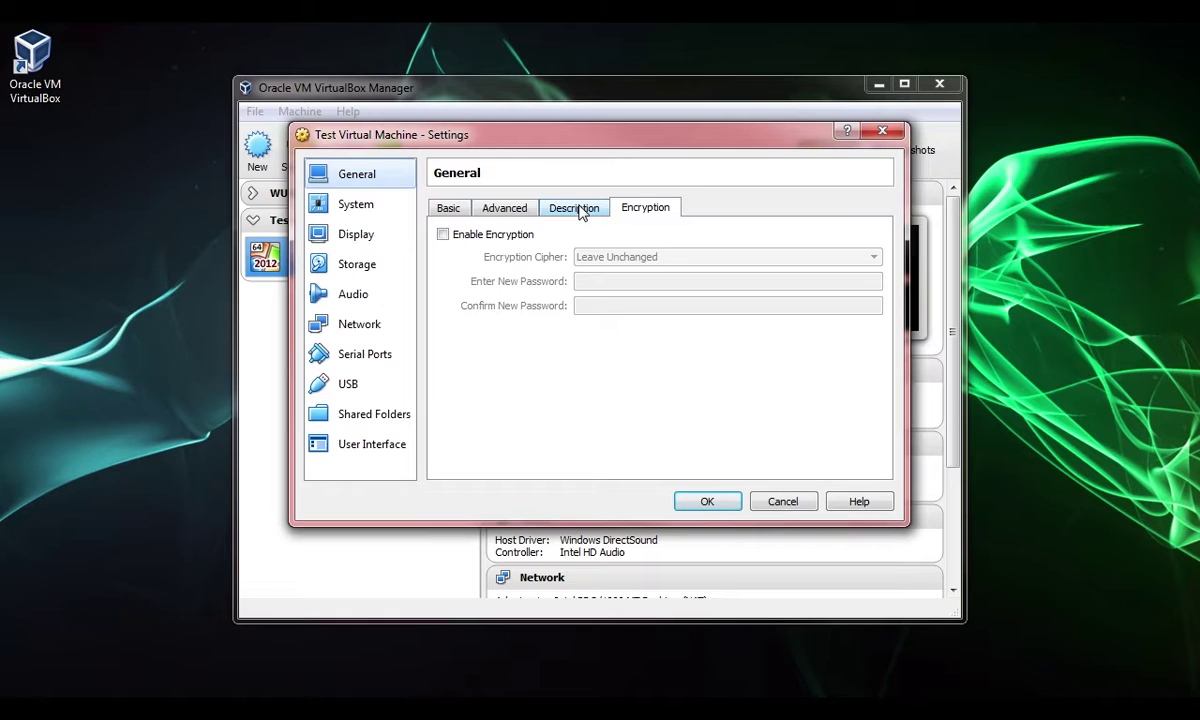
Review the System processor and acceleration options, then the Display and Storage pages
left_click(386, 214)
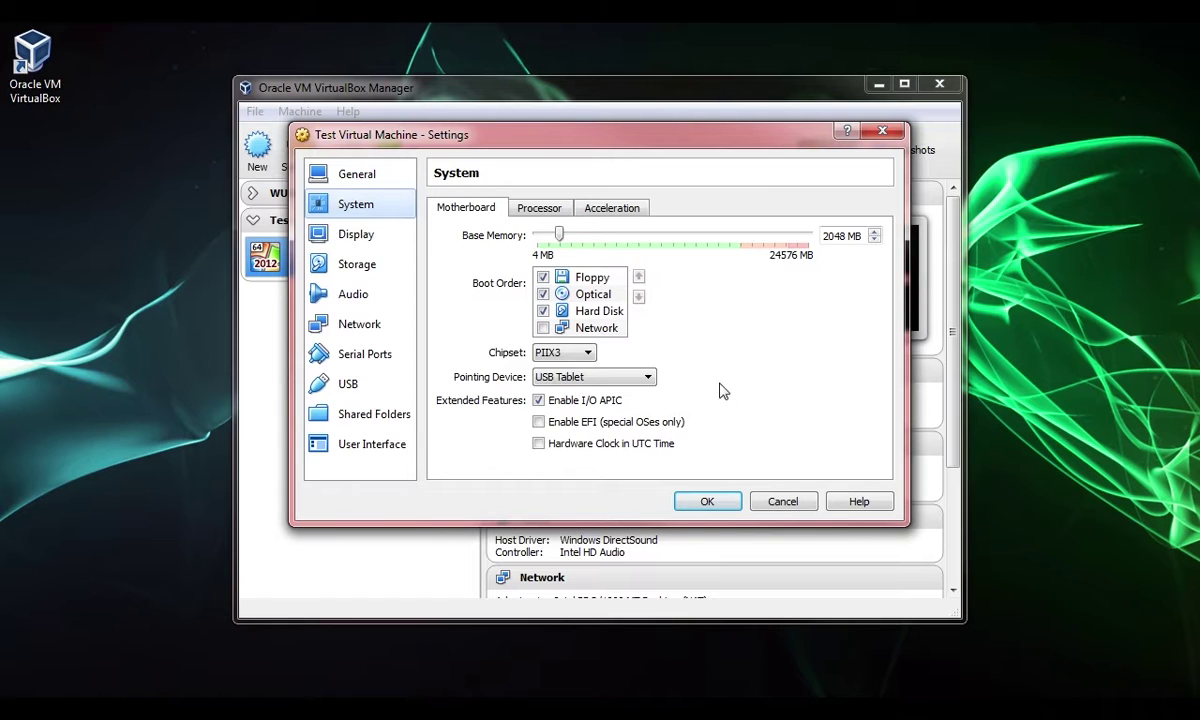
left_click(540, 207)
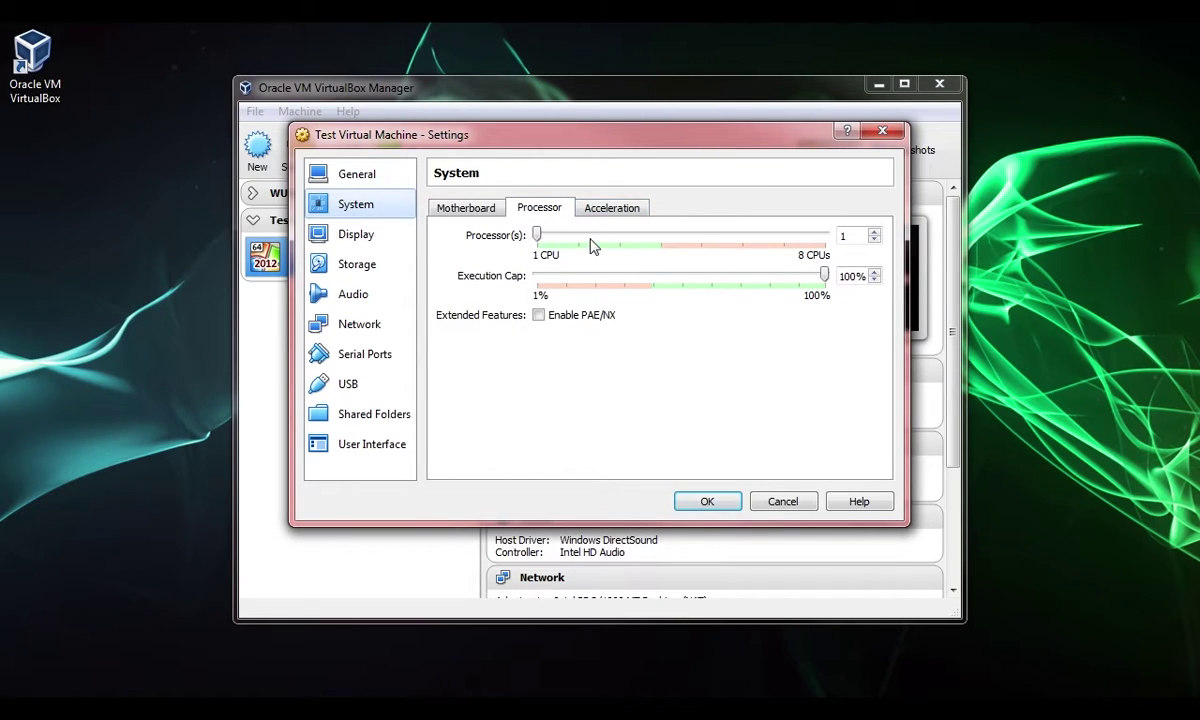
left_click(604, 214)
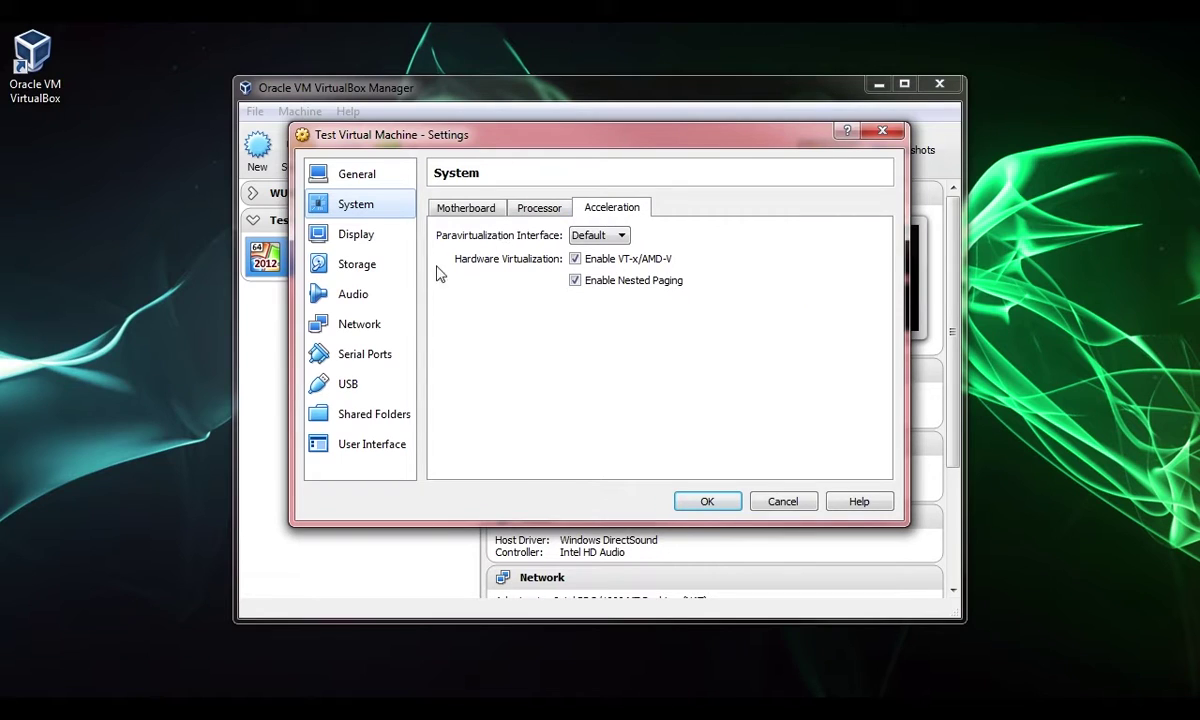
left_click(348, 232)
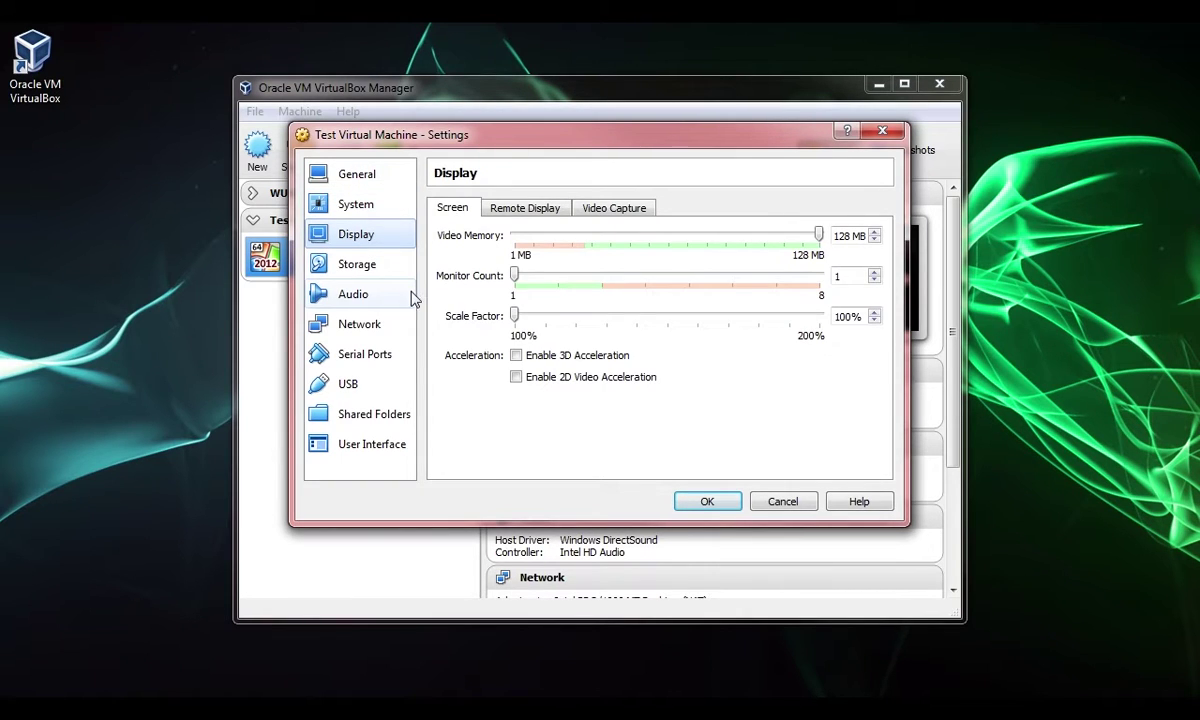
left_click(358, 264)
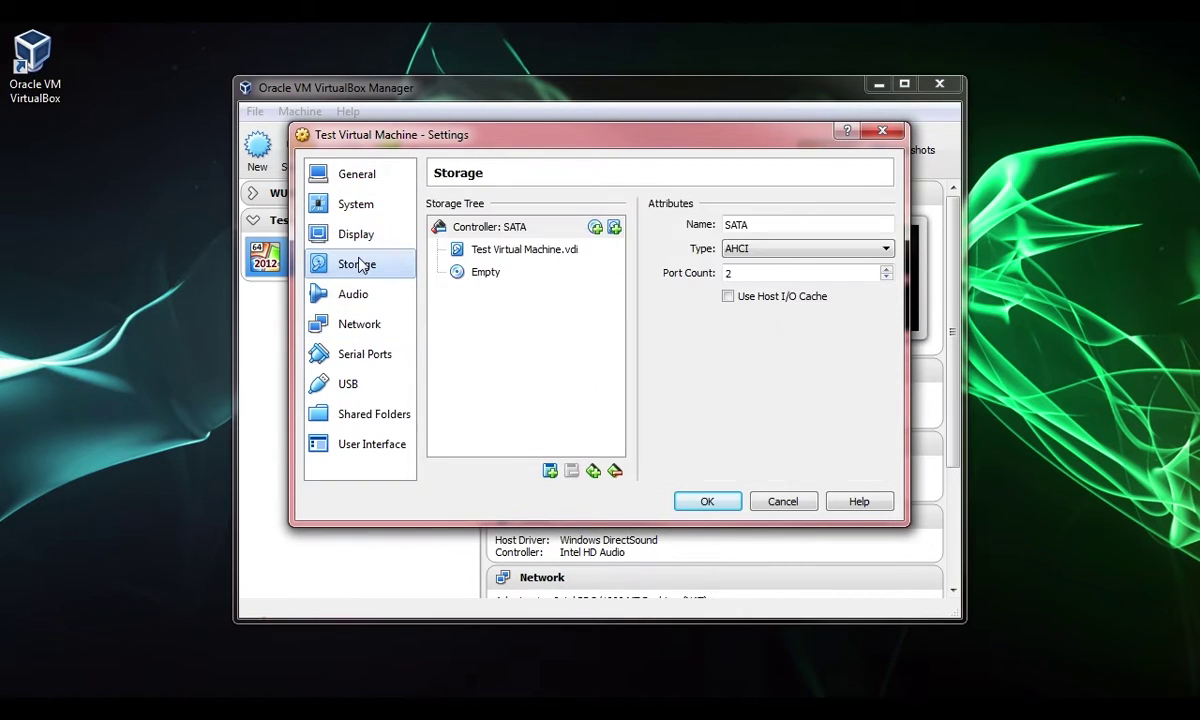
Insert the 4.23 GB 9600.17050 Windows Server evaluation ISO into the empty optical drive
left_click(486, 276)
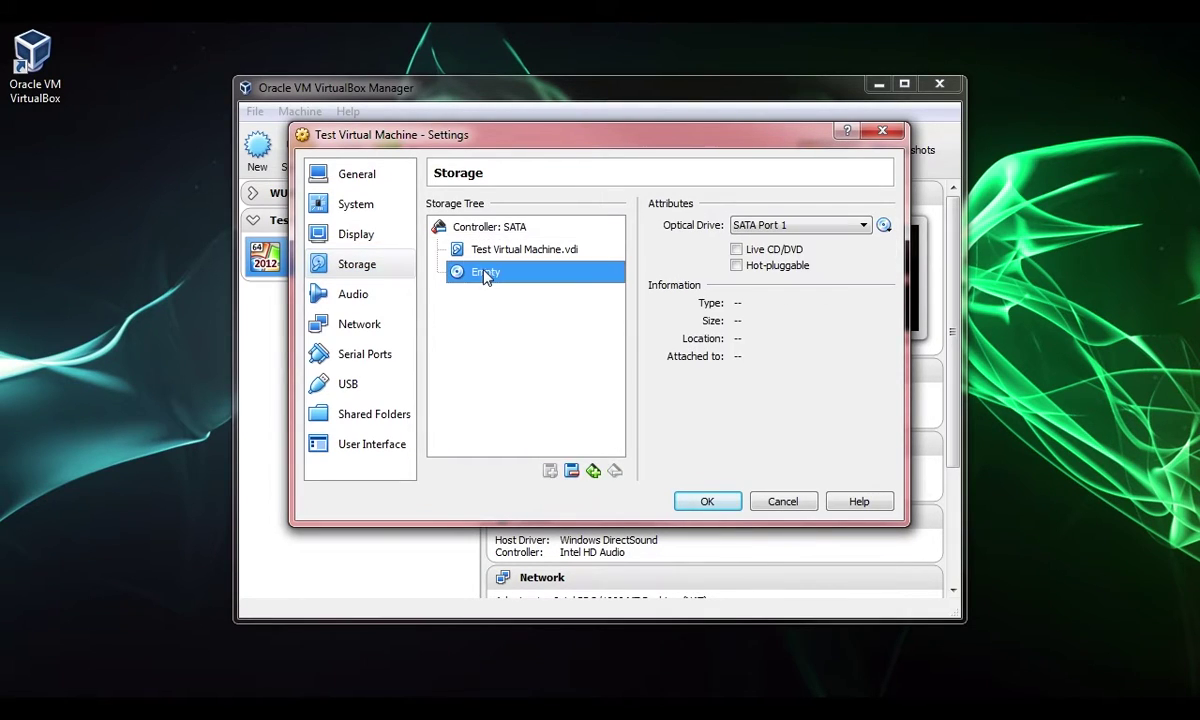
left_click(884, 225)
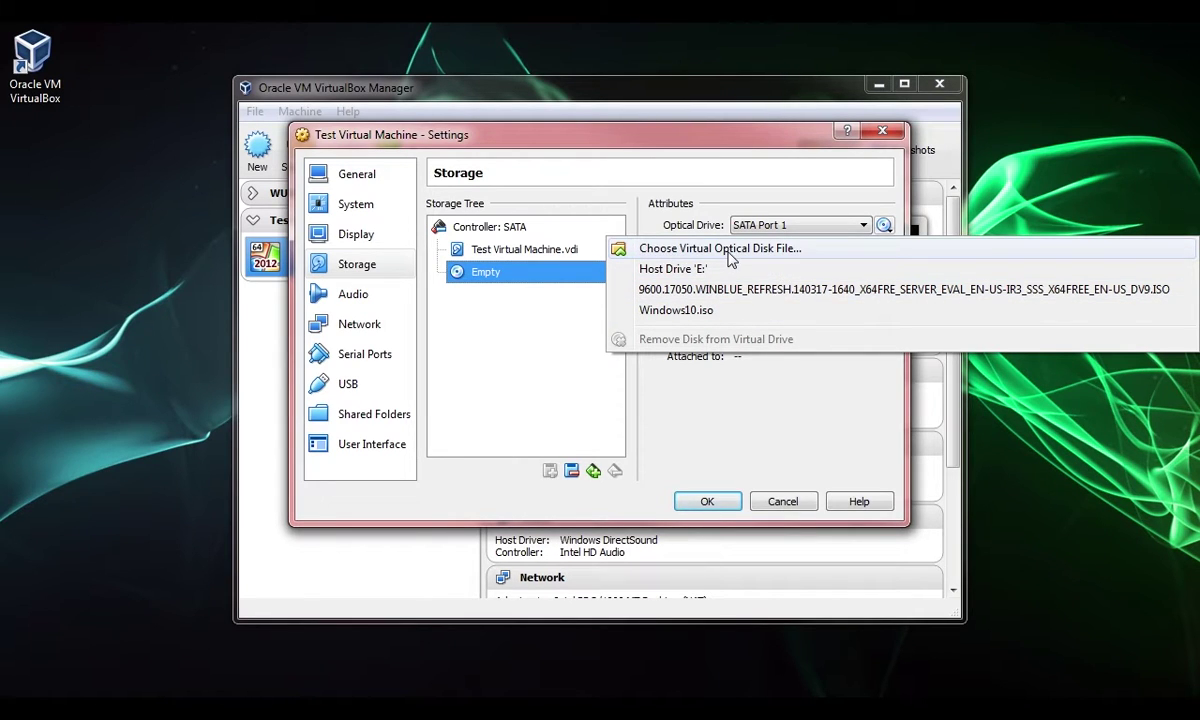
left_click(680, 248)
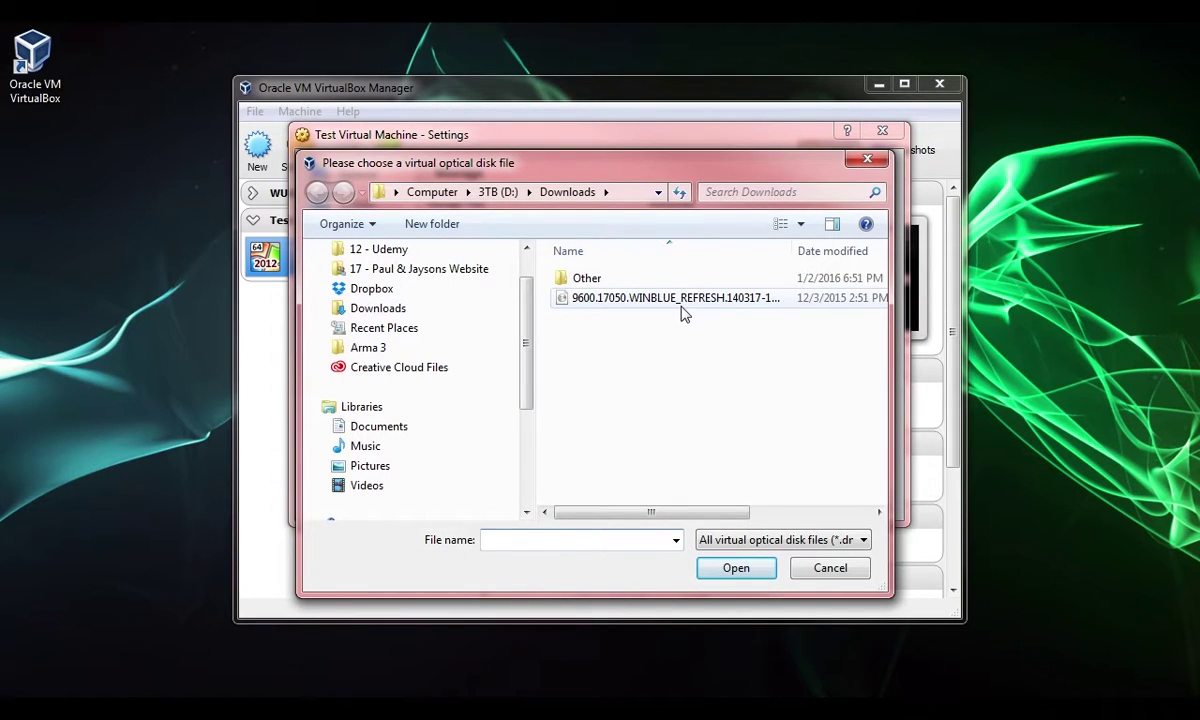
left_click(762, 539)
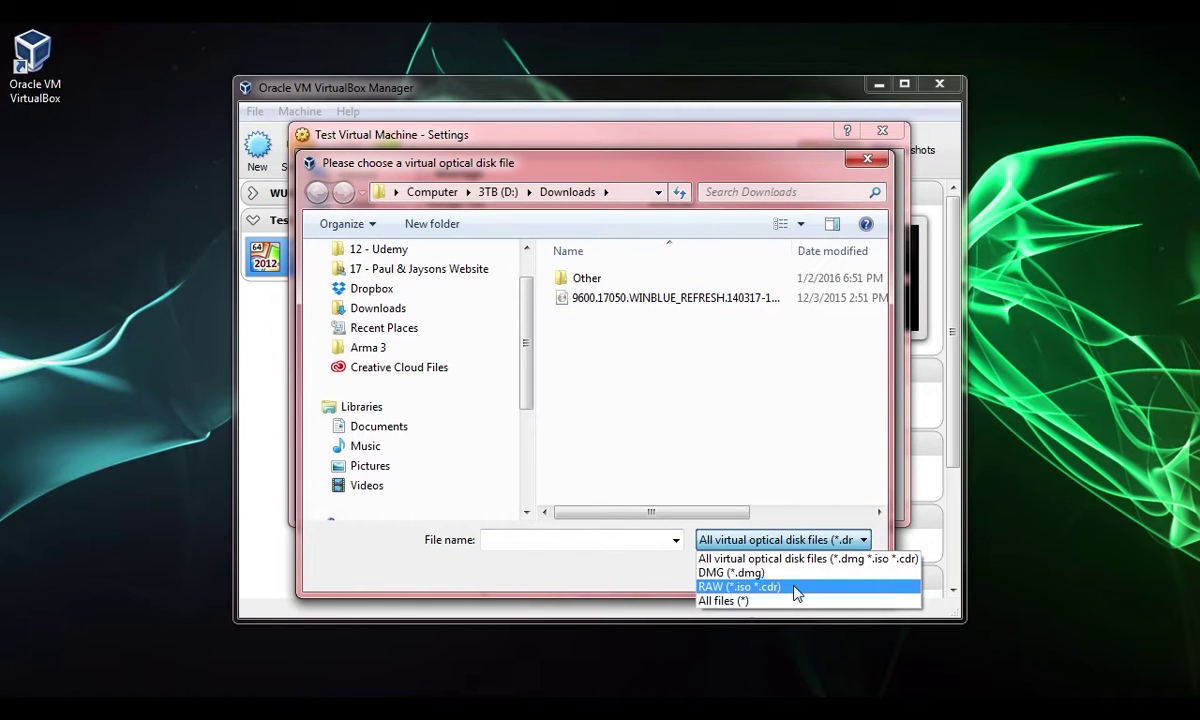
left_click(798, 472)
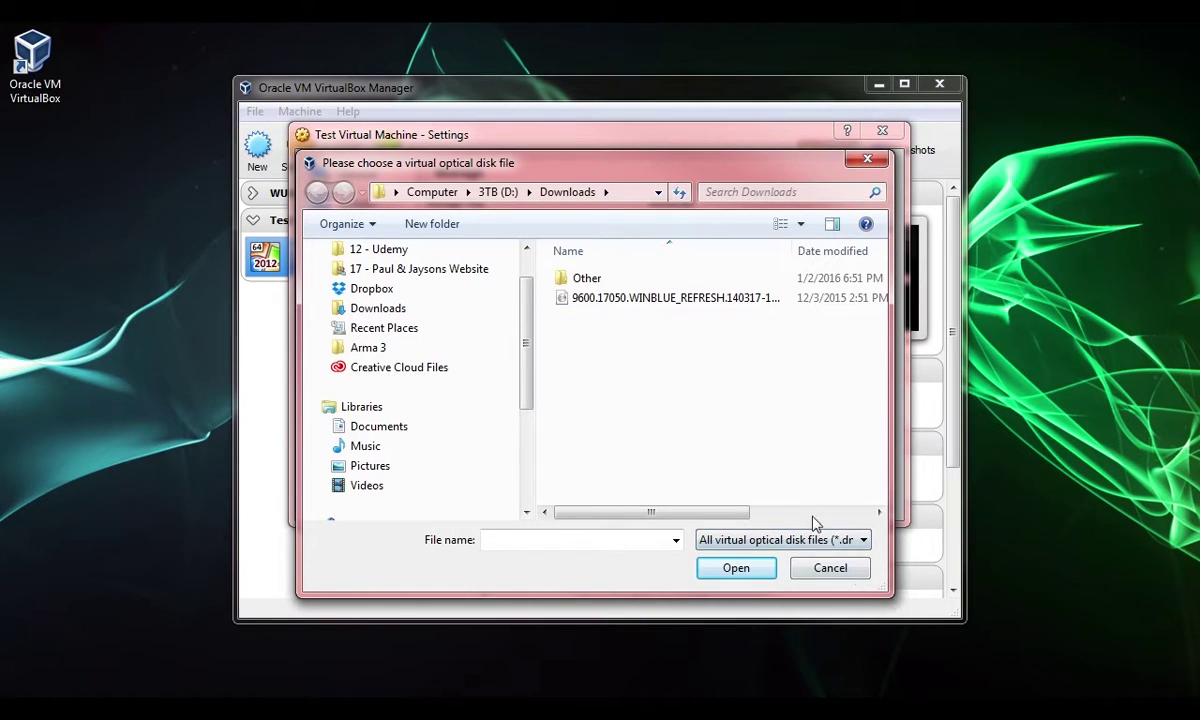
left_click(830, 568)
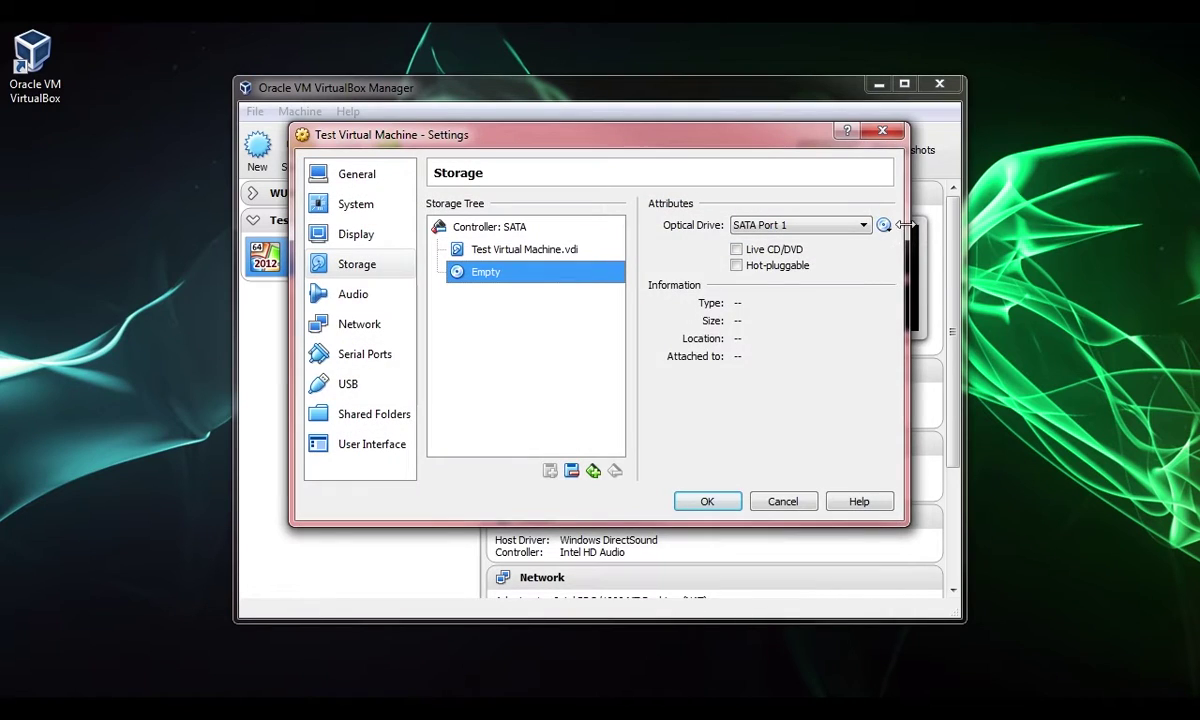
left_click(884, 226)
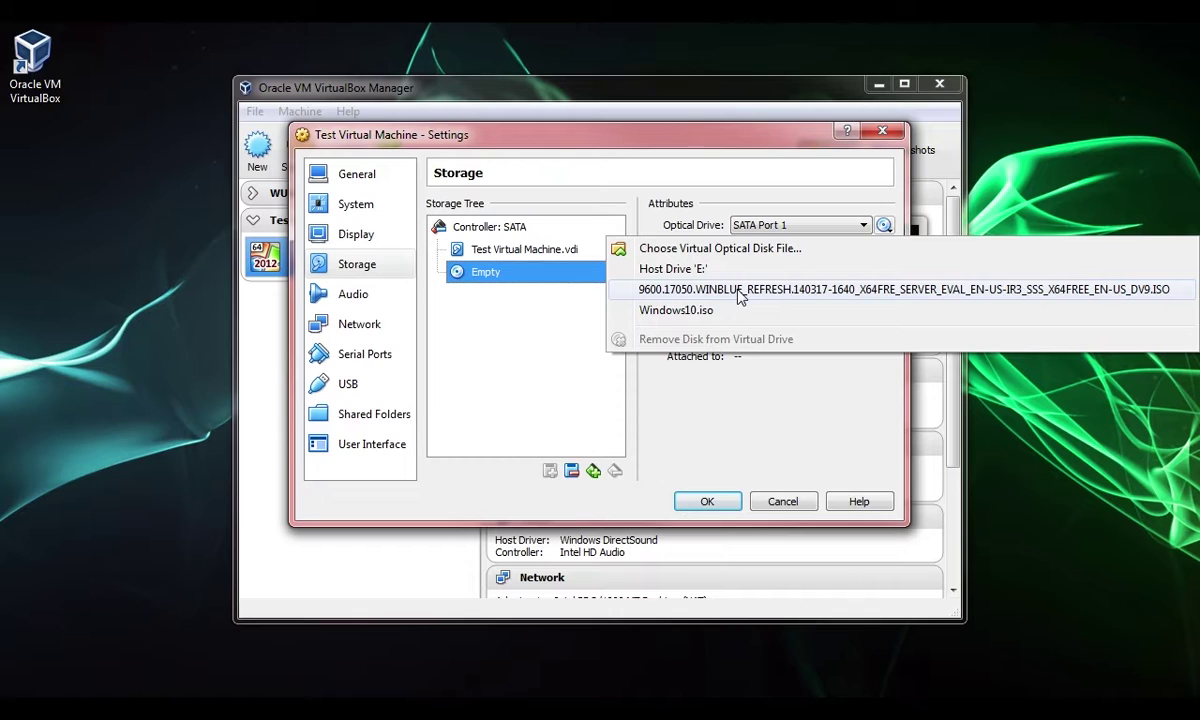
left_click(741, 290)
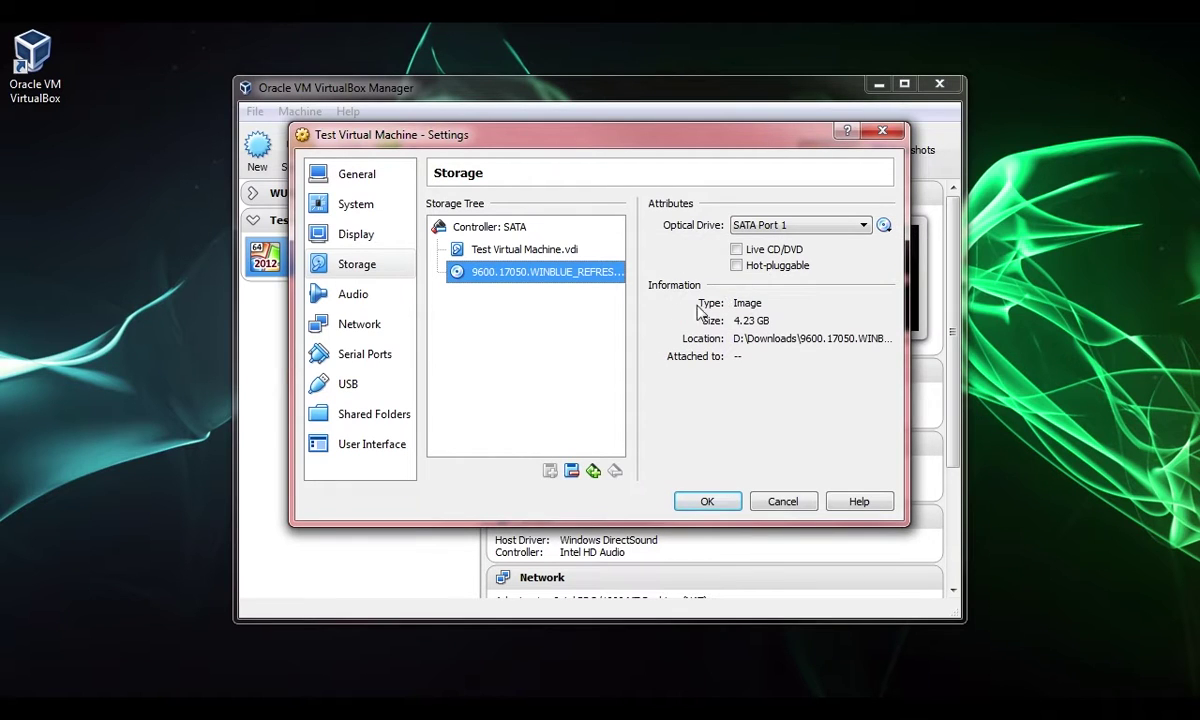
left_click(349, 326)
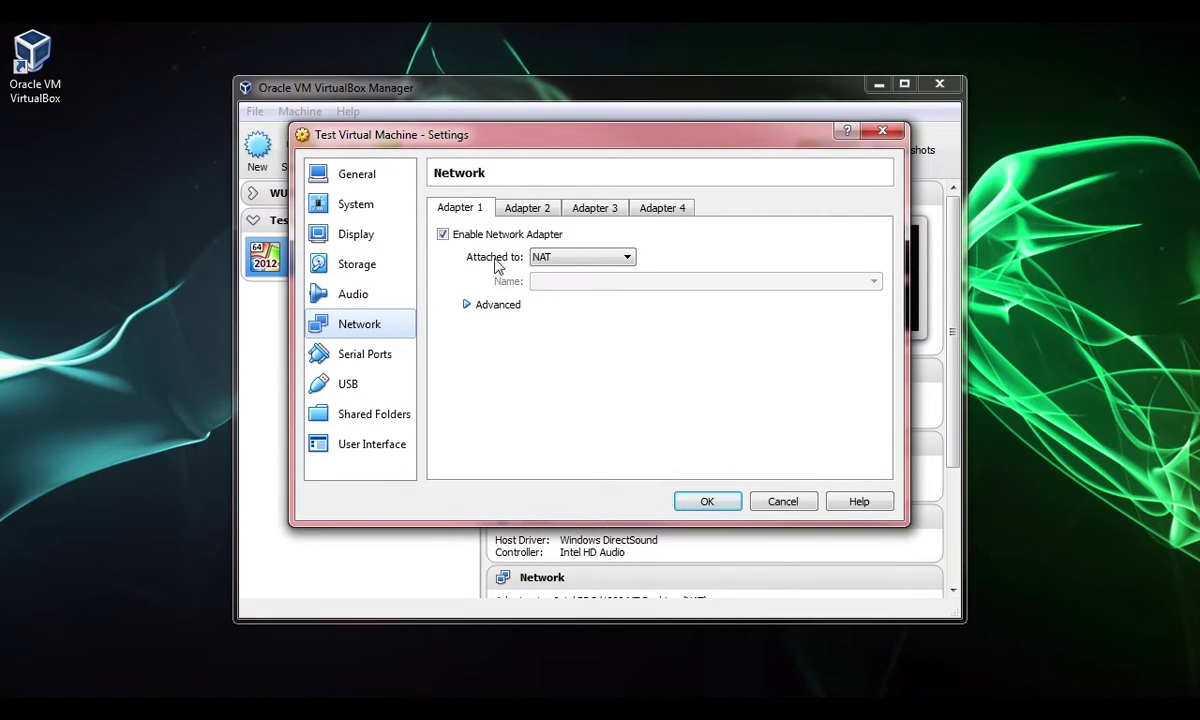
Keep network Adapter 1 attached to NAT and save the machine's settings
left_click(572, 257)
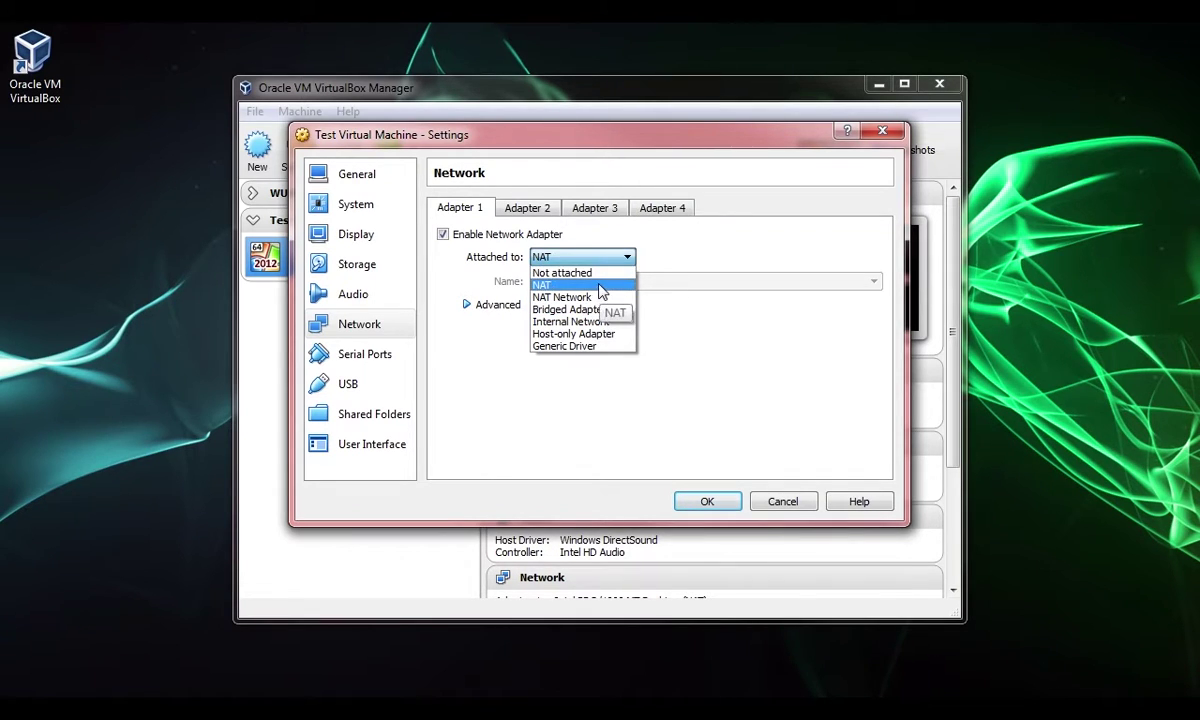
left_click(601, 287)
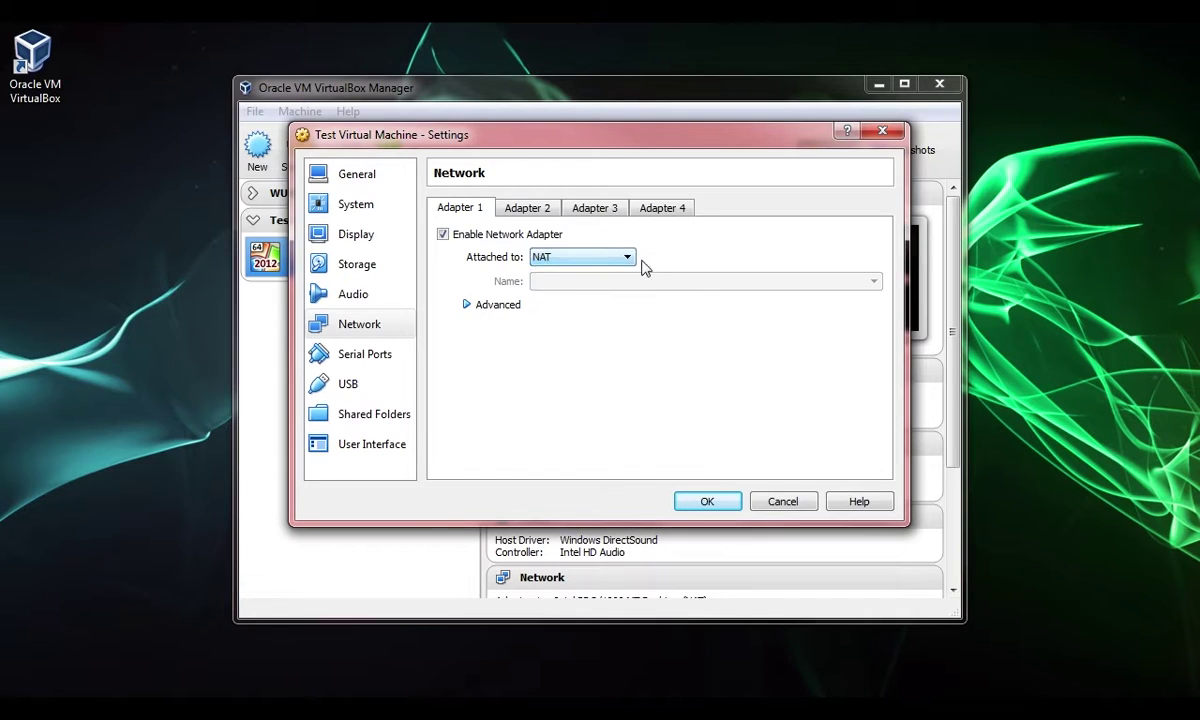
left_click(708, 498)
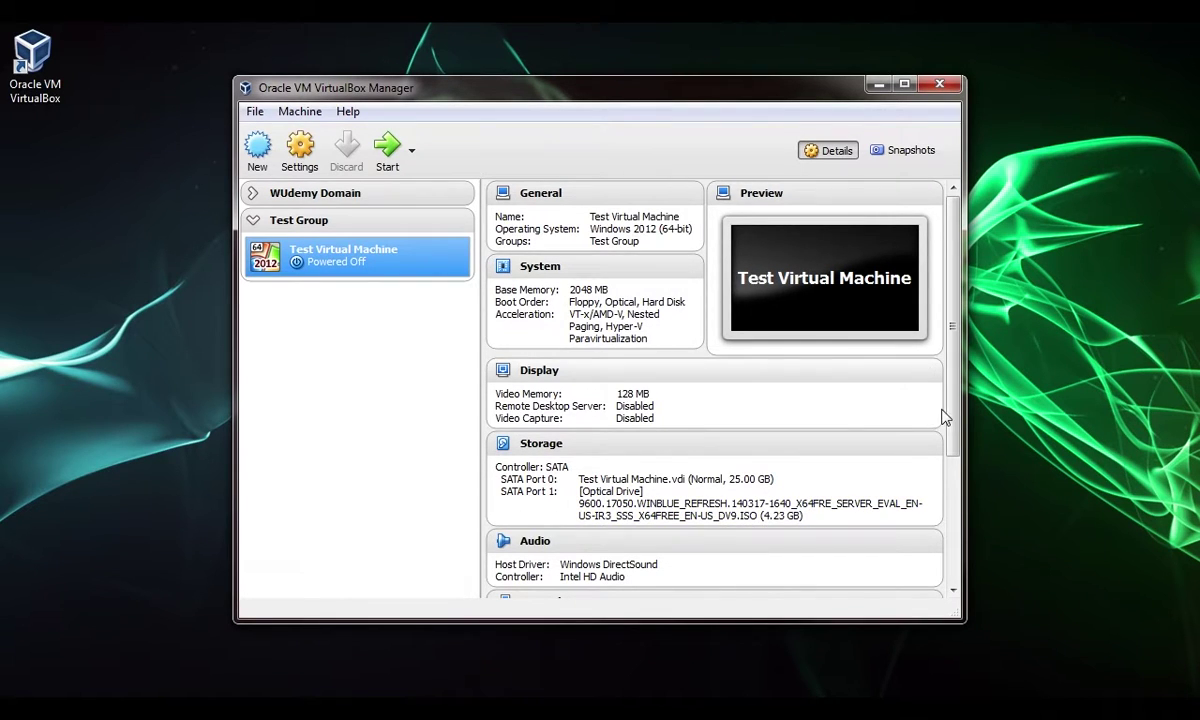
scroll(945, 416, "down", 1)
left_click_drag(960, 420, 959, 335)
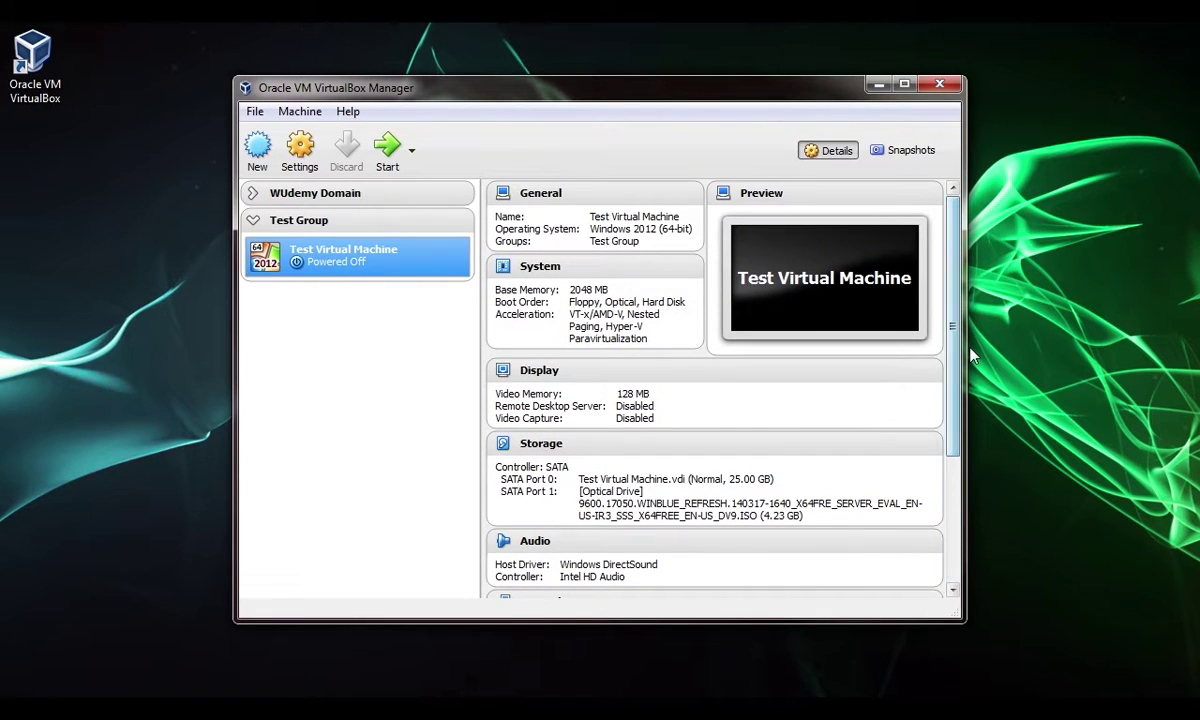